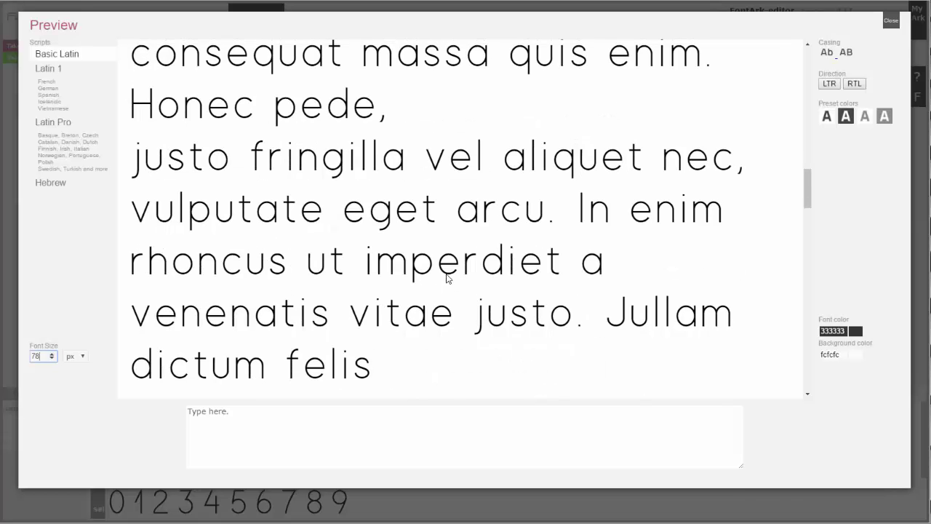
- Replace the preview's sample text with HOV and set the font size to 179 px
{"action": "scroll", "coordinate": [447, 278], "scroll_direction": "up", "scroll_amount": 5}
{"action": "scroll", "coordinate": [447, 278], "scroll_direction": "up", "scroll_amount": 4}
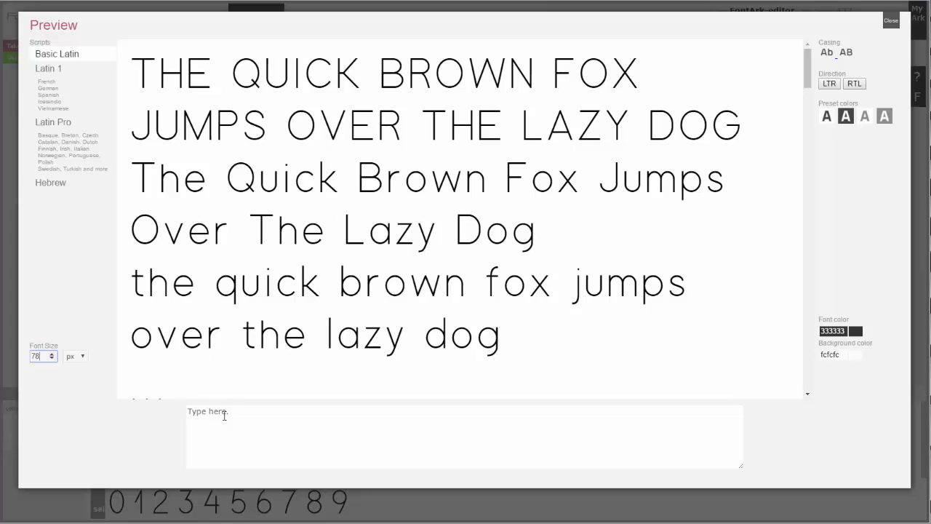
{"action": "left_click", "coordinate": [249, 416]}
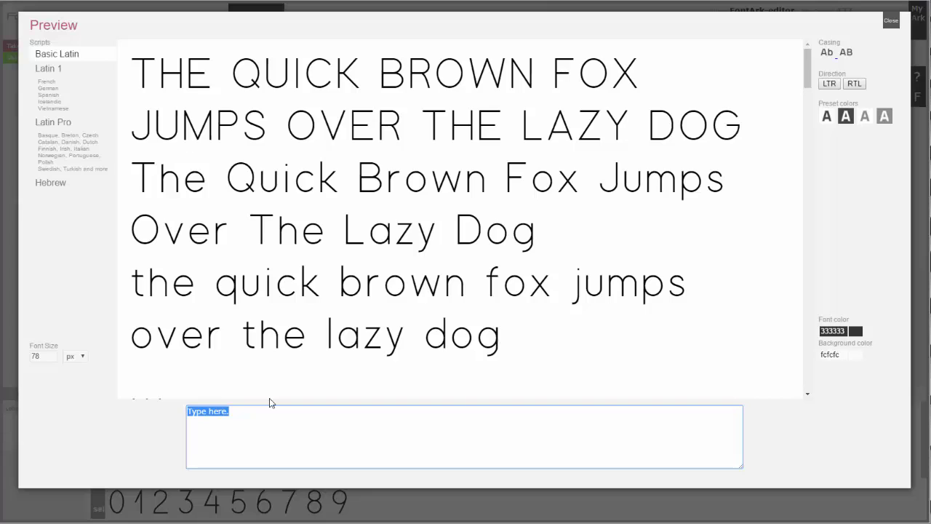
{"action": "type", "text": "H"}
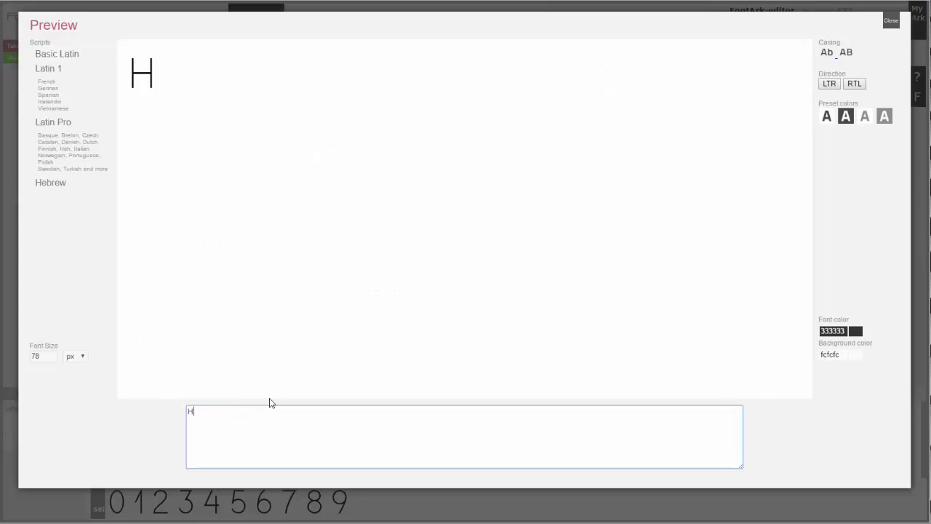
{"action": "type", "text": "OV"}
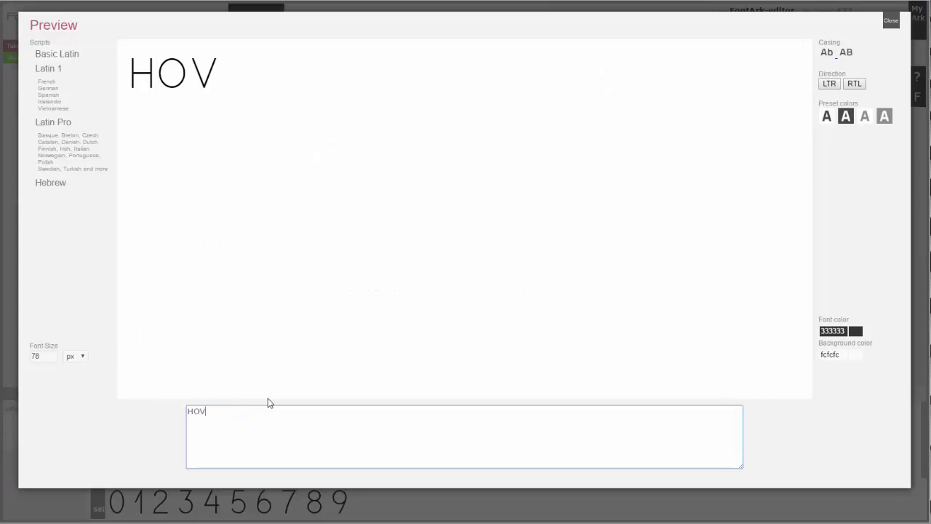
{"action": "double_click", "coordinate": [52, 354]}
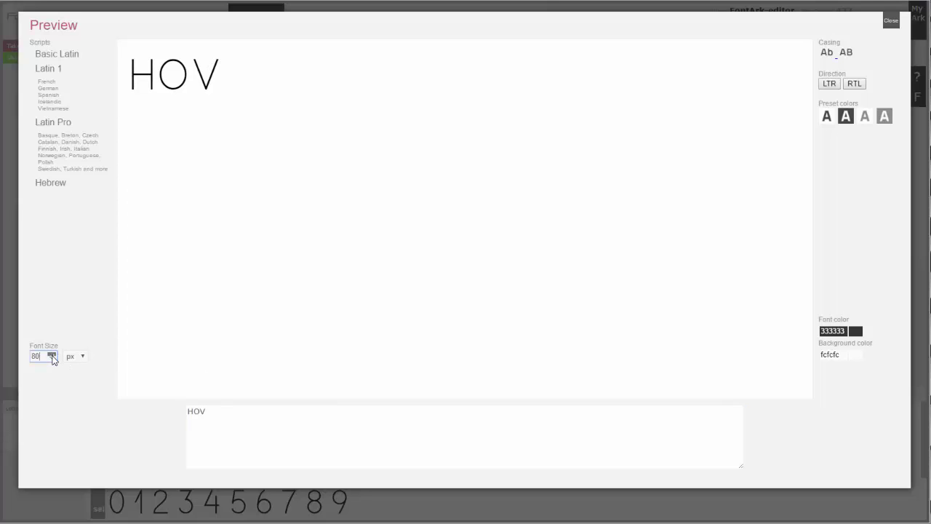
{"action": "left_click_drag", "start_coordinate": [52, 355], "coordinate": [51, 354]}
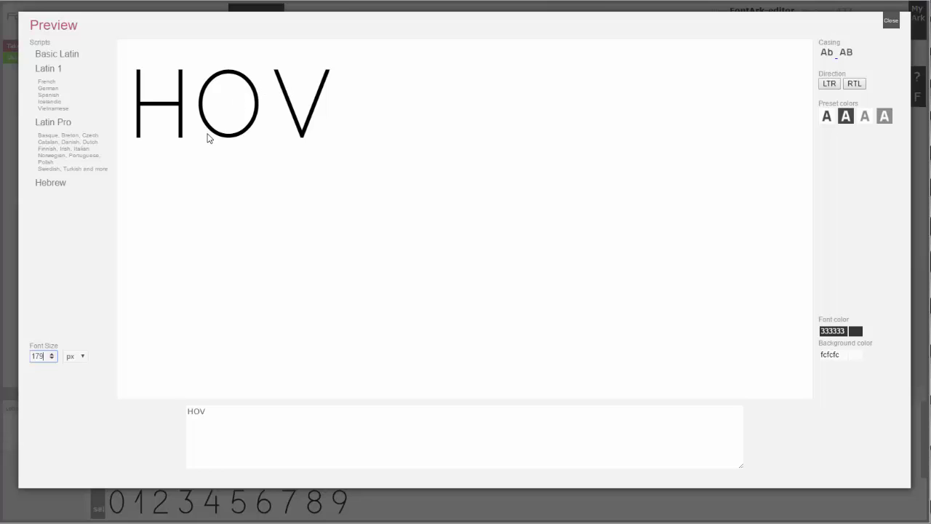
- Replace the preview text with three rows: HHHHHH, OOOOO and VVVVVV
{"action": "left_click_drag", "start_coordinate": [218, 411], "coordinate": [158, 404]}
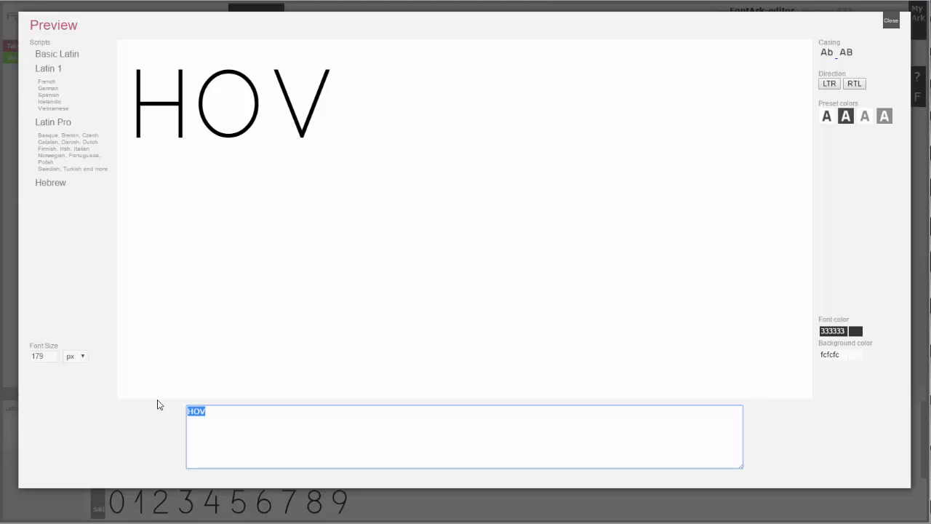
{"action": "type", "text": "HHHHHH"}
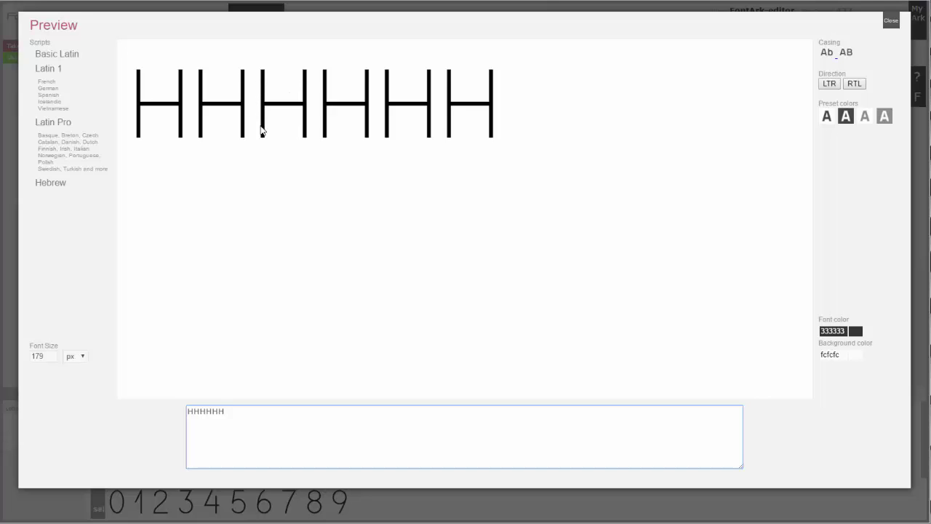
{"action": "type", "text": "OOOOO"}
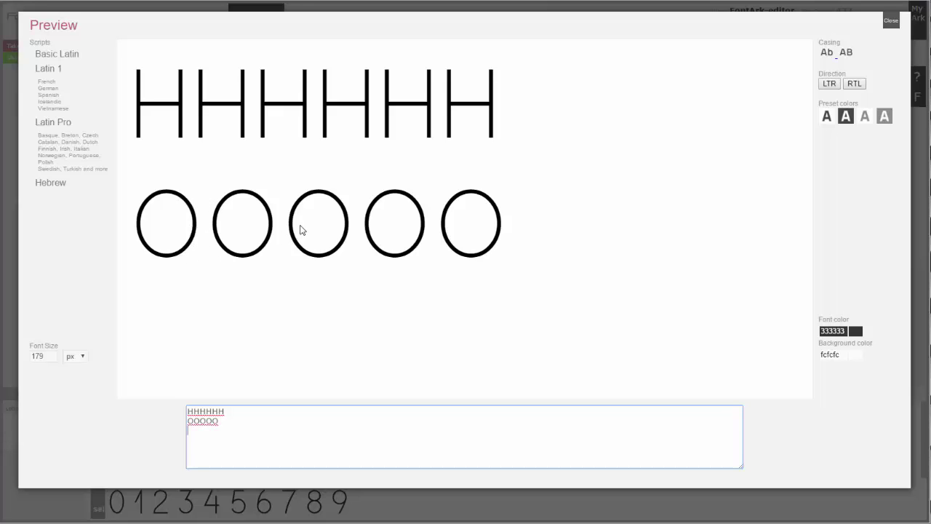
{"action": "type", "text": "VVVVVV"}
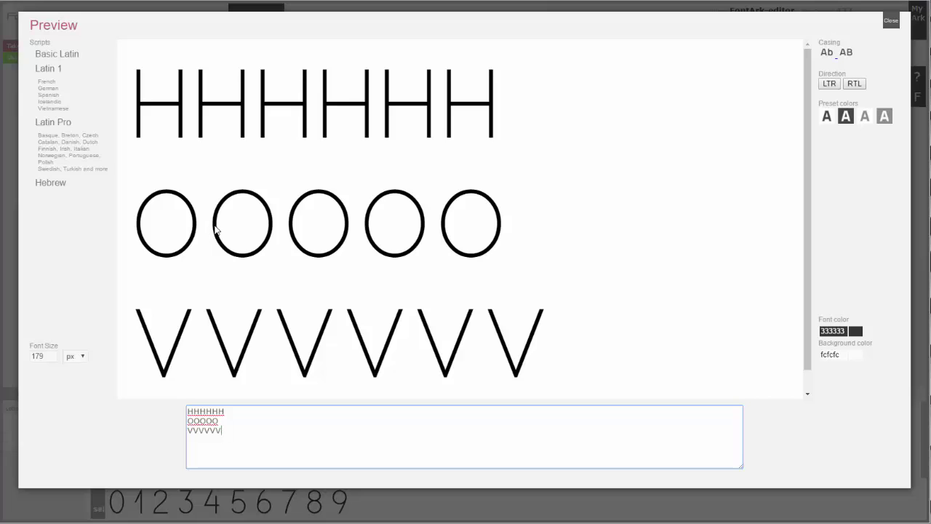
- Close the preview, open capital H, and set its first vertical guide to x 120 and its right-side spacing to 120
{"action": "left_click", "coordinate": [890, 20]}
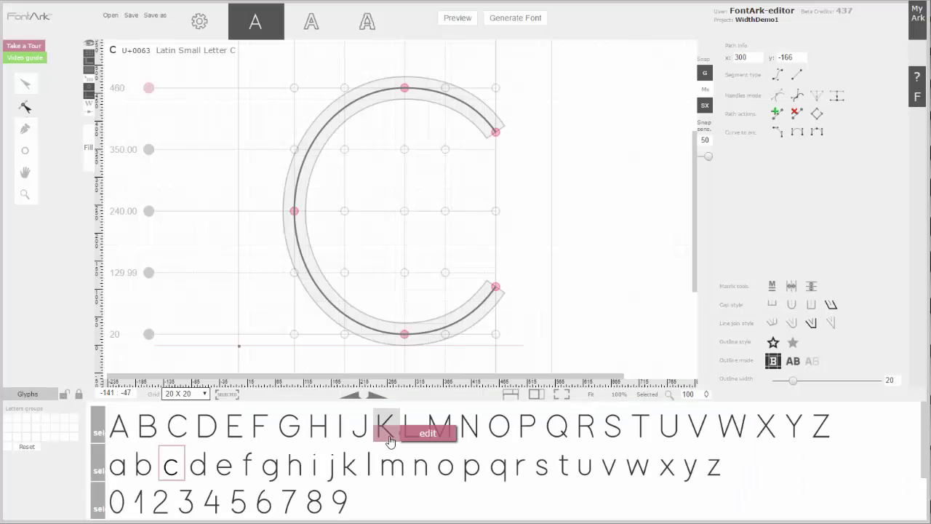
{"action": "left_click", "coordinate": [317, 436]}
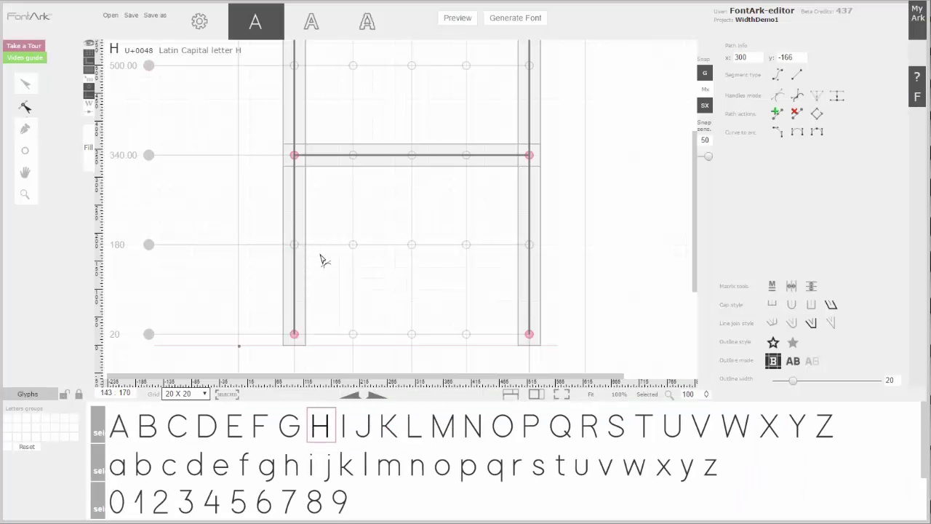
{"action": "scroll", "coordinate": [324, 262], "scroll_direction": "down", "scroll_amount": 3}
{"action": "scroll", "coordinate": [287, 182], "scroll_direction": "up", "scroll_amount": 2}
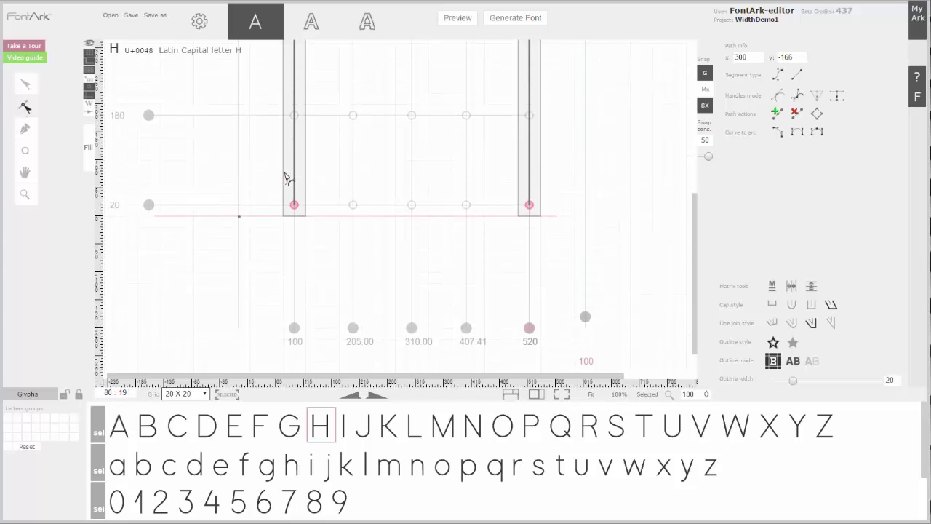
{"action": "scroll", "coordinate": [288, 240], "scroll_direction": "down", "scroll_amount": 2}
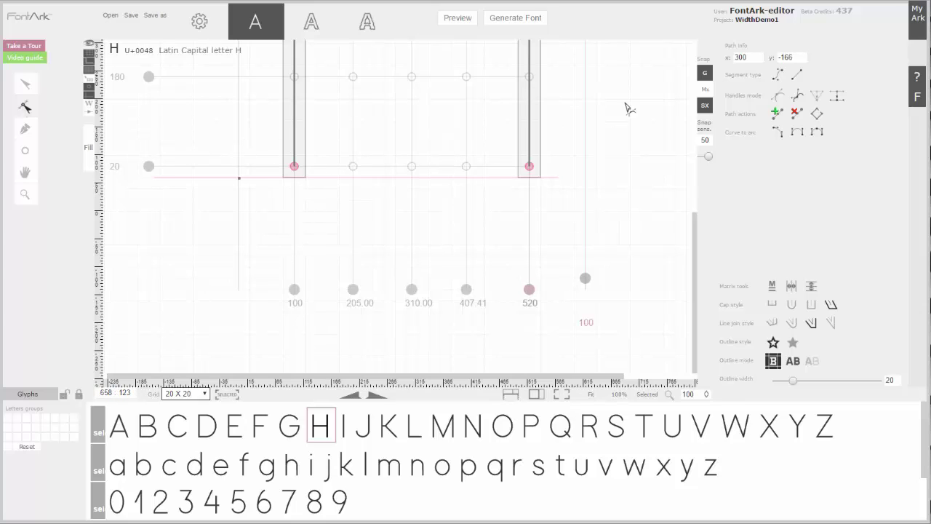
{"action": "left_click", "coordinate": [704, 75]}
{"action": "left_click", "coordinate": [704, 76]}
{"action": "left_click", "coordinate": [296, 290]}
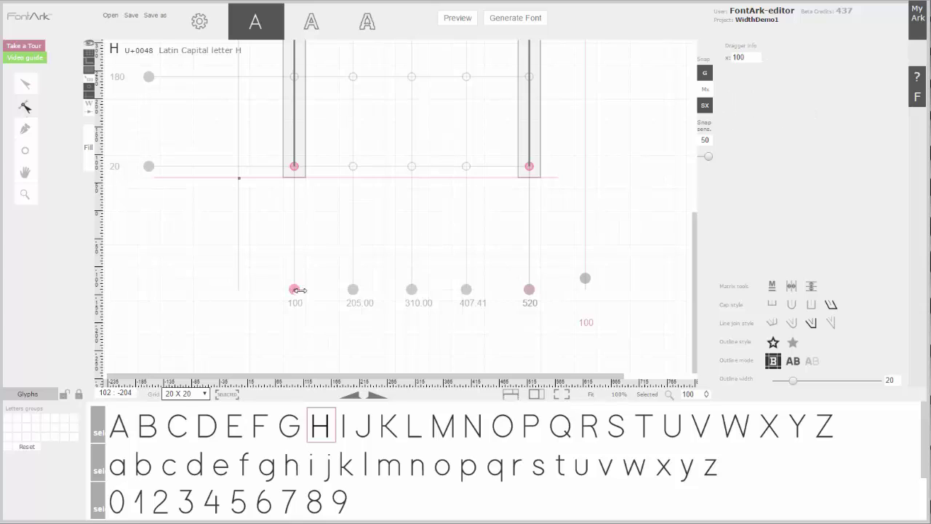
{"action": "left_click_drag", "start_coordinate": [298, 289], "coordinate": [309, 290]}
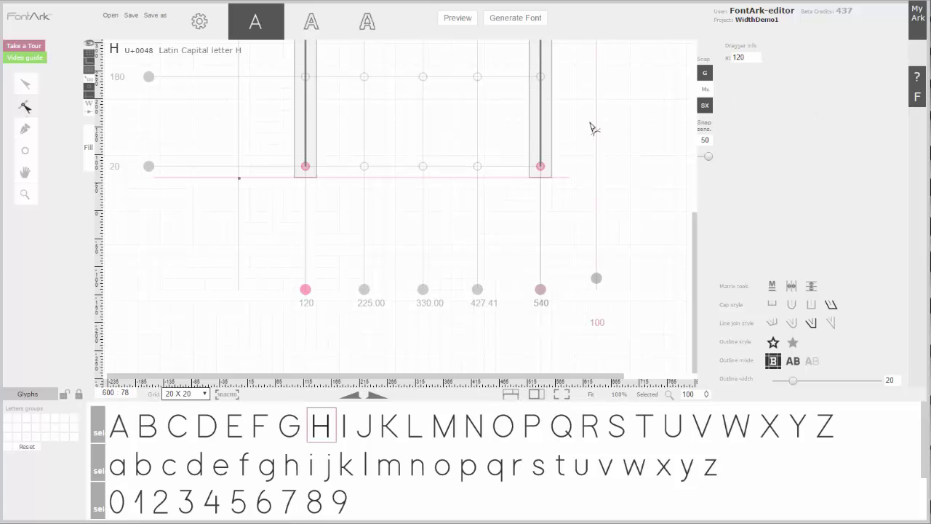
{"action": "left_click", "coordinate": [596, 277]}
{"action": "left_click_drag", "start_coordinate": [596, 277], "coordinate": [608, 277]}
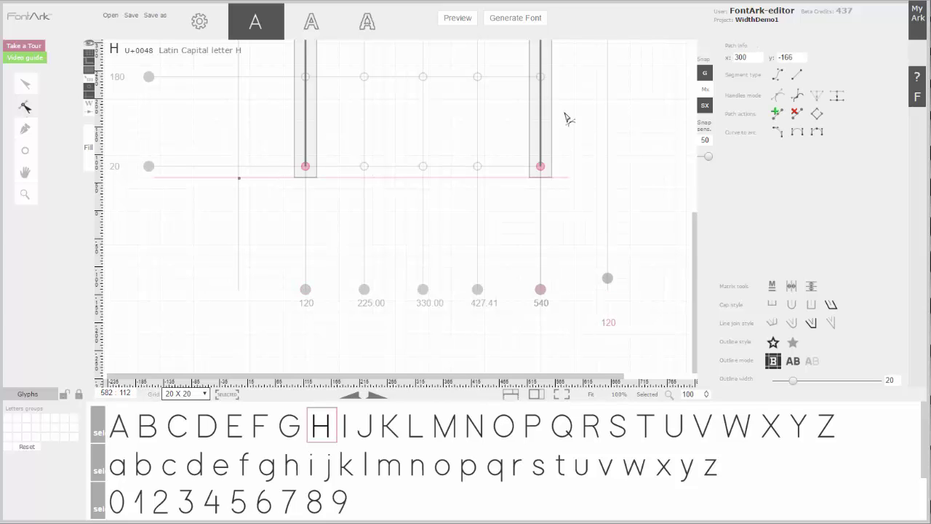
- Open capital B for editing and select D, E, F, H, K, L, M, N, P and R along with it
{"action": "scroll", "coordinate": [509, 190], "scroll_direction": "up", "scroll_amount": 5}
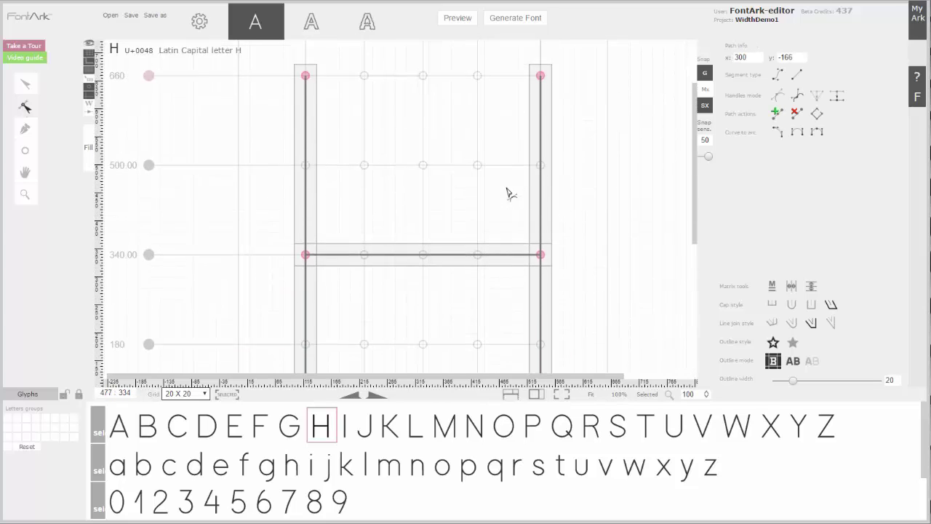
{"action": "left_click", "coordinate": [590, 396]}
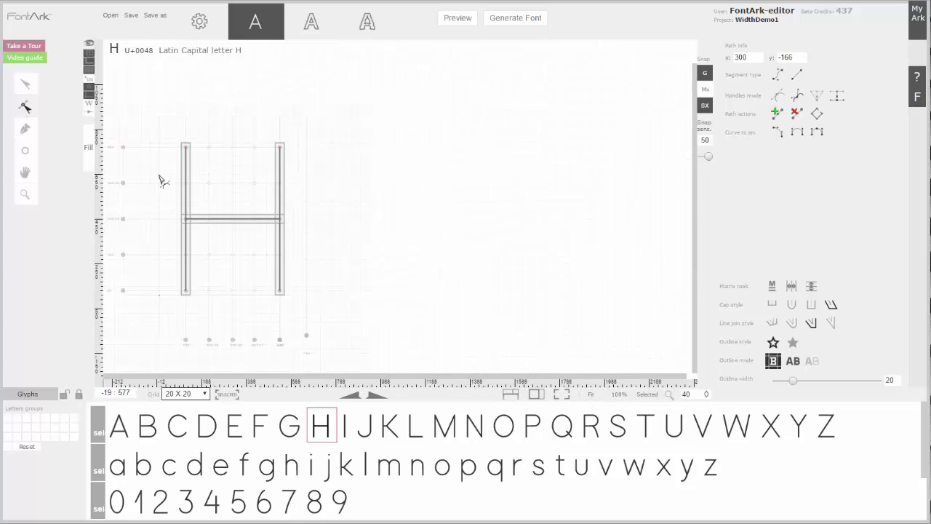
{"action": "mouse_move", "coordinate": [147, 435]}
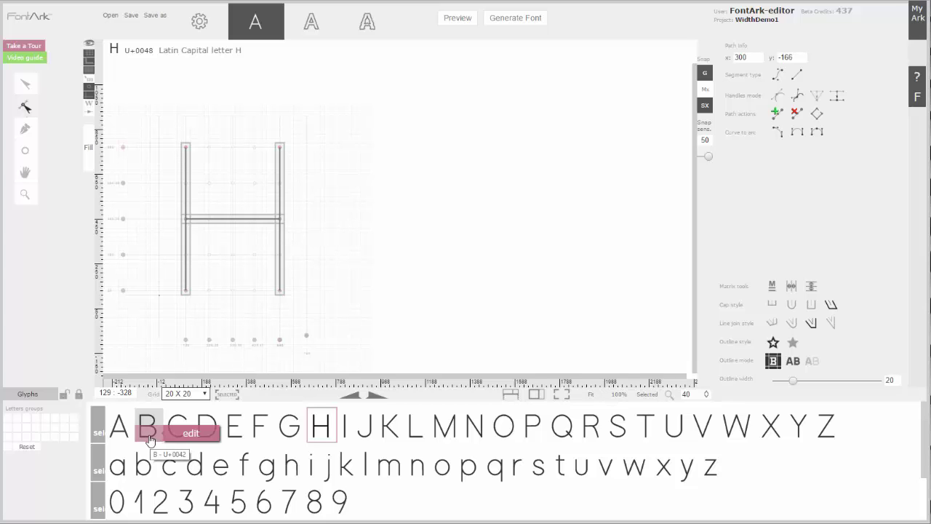
{"action": "left_click", "coordinate": [149, 440]}
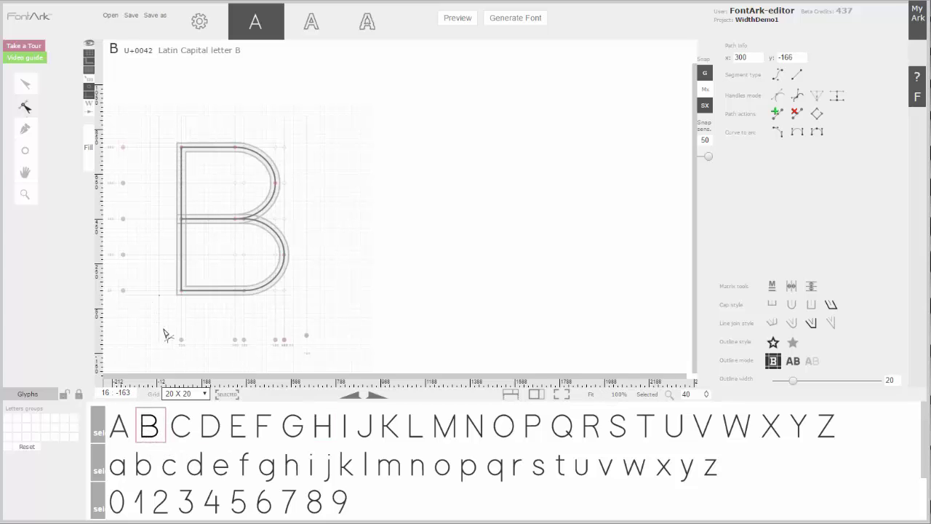
{"action": "mouse_move", "coordinate": [351, 417]}
{"action": "left_click", "coordinate": [150, 429]}
{"action": "left_click", "coordinate": [213, 420]}
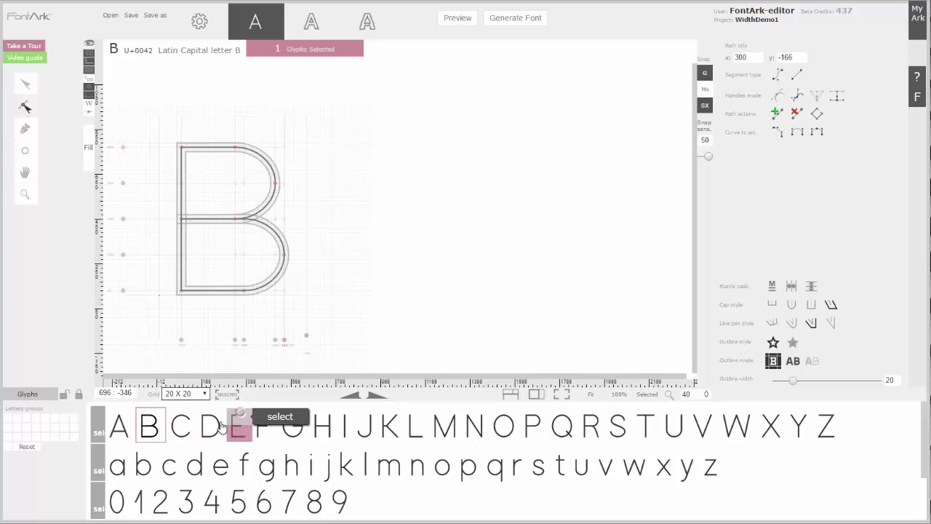
{"action": "left_click", "coordinate": [275, 435]}
{"action": "left_click", "coordinate": [323, 429]}
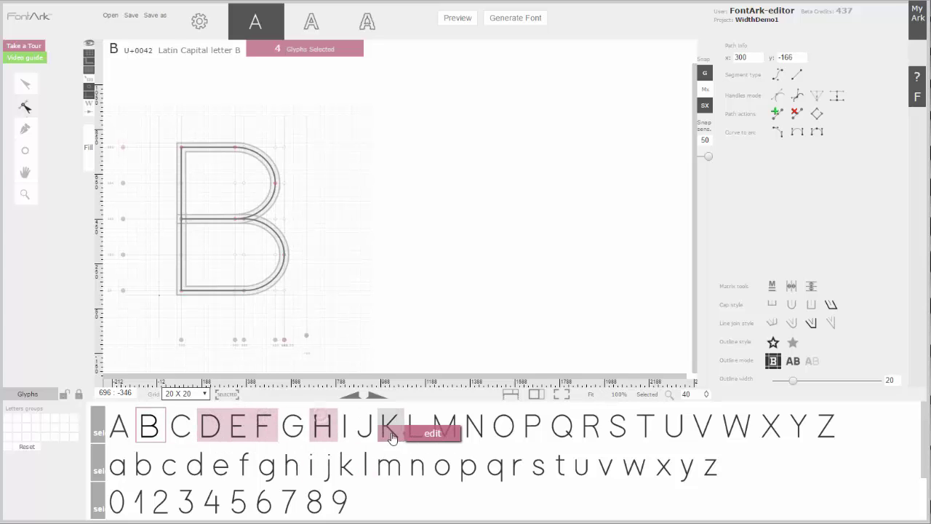
{"action": "mouse_move", "coordinate": [347, 424]}
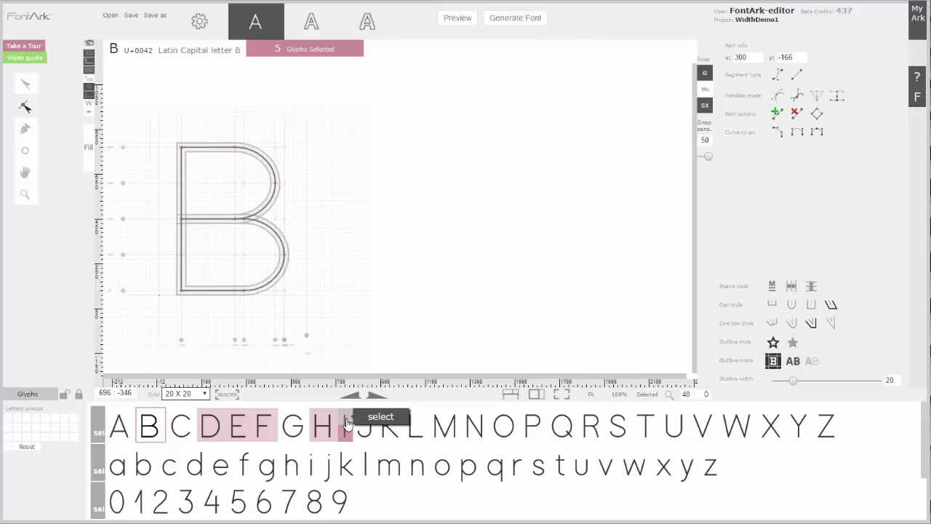
{"action": "left_click", "coordinate": [393, 429]}
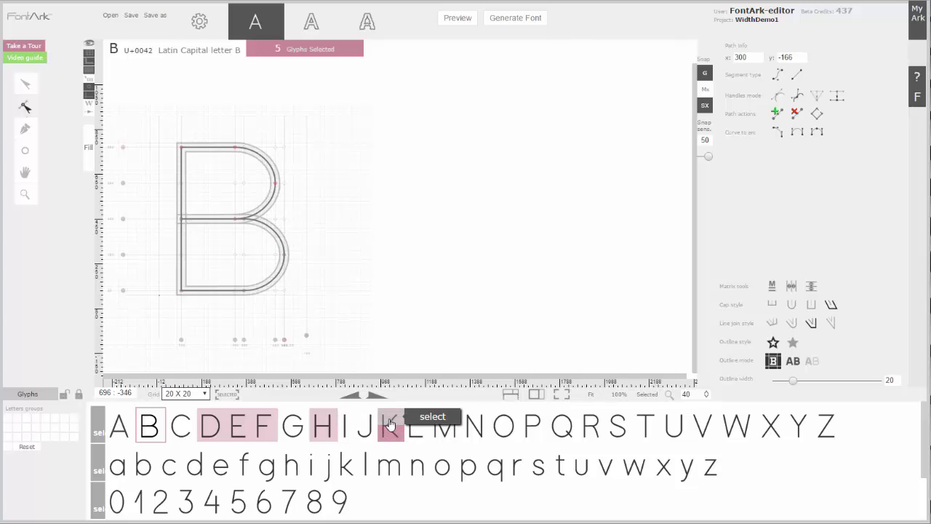
{"action": "left_click", "coordinate": [415, 429]}
{"action": "left_click", "coordinate": [447, 430]}
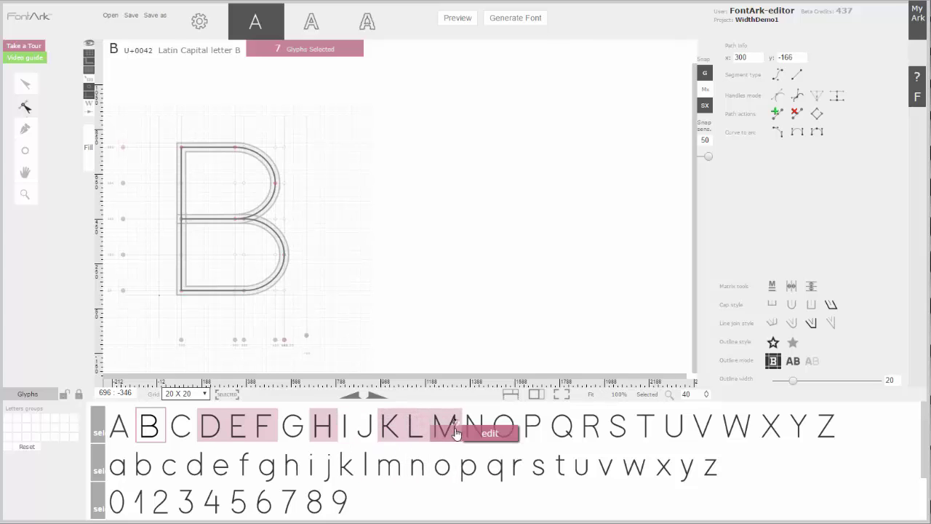
{"action": "left_click", "coordinate": [474, 429]}
{"action": "left_click", "coordinate": [532, 430]}
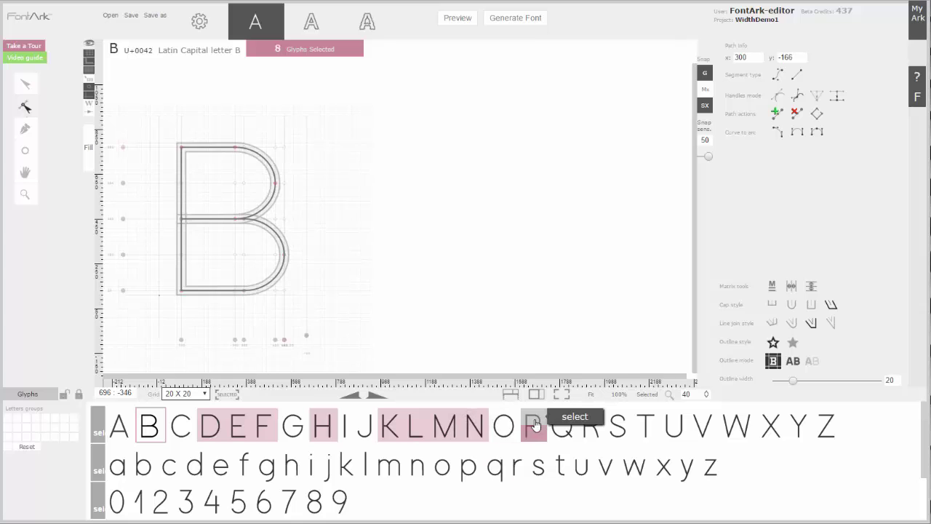
{"action": "left_click", "coordinate": [590, 428]}
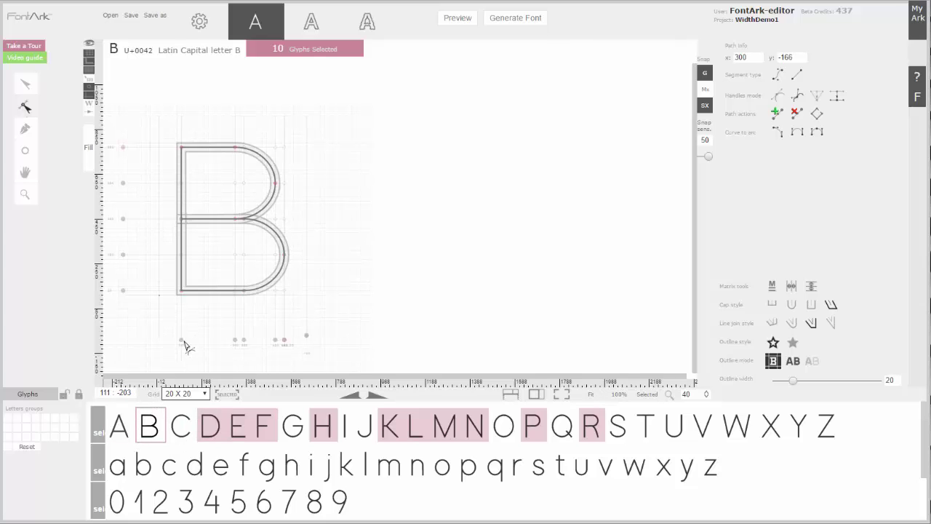
- Move the first vertical guide of B and the selected glyphs to x 120 and clear the glyph selection
{"action": "left_click_drag", "start_coordinate": [182, 340], "coordinate": [199, 345]}
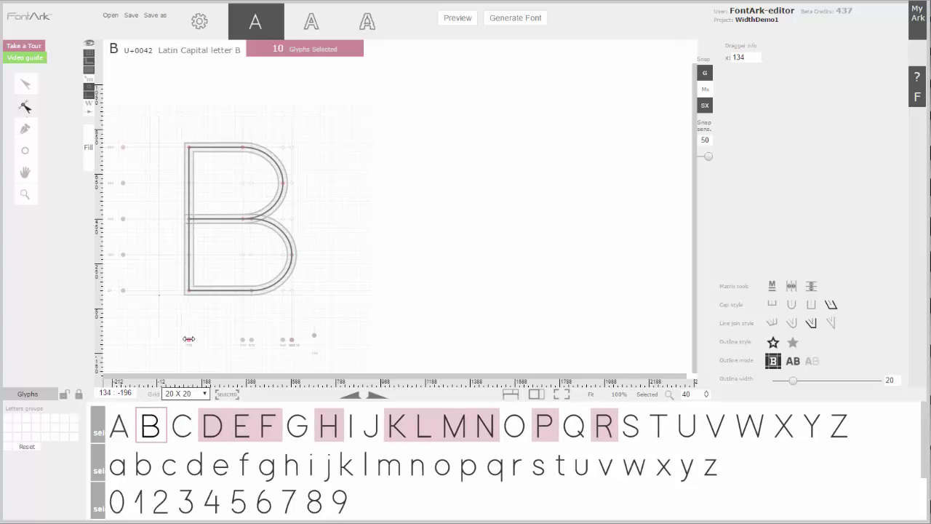
{"action": "left_click", "coordinate": [616, 394]}
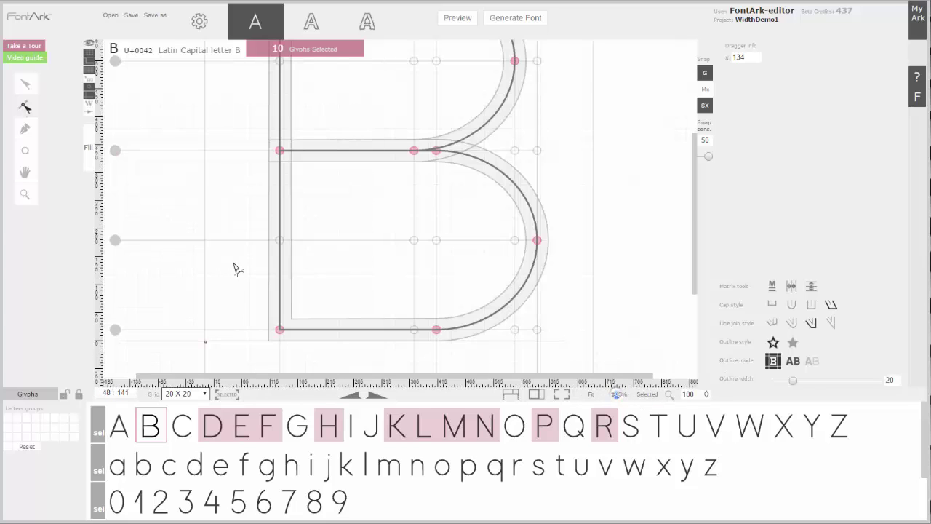
{"action": "scroll", "coordinate": [254, 280], "scroll_direction": "down", "scroll_amount": 3}
{"action": "left_click", "coordinate": [272, 288]}
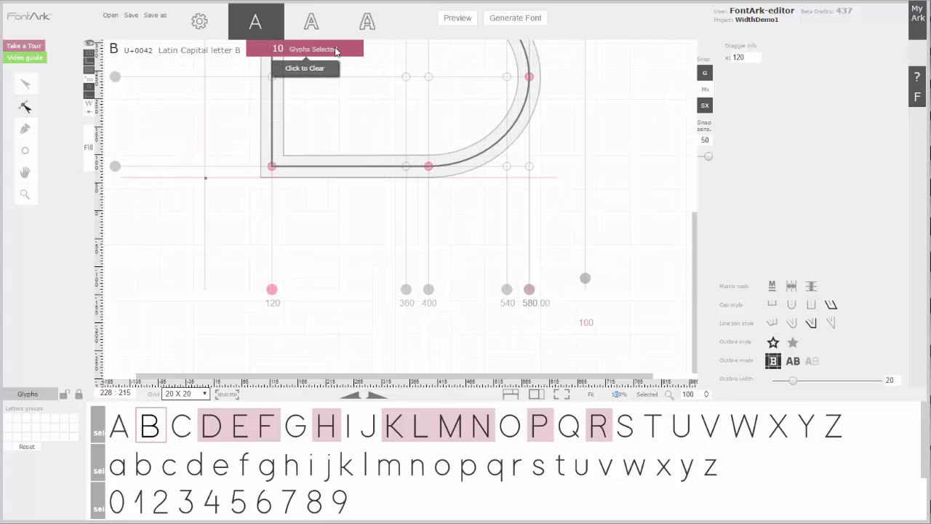
{"action": "left_click", "coordinate": [336, 50]}
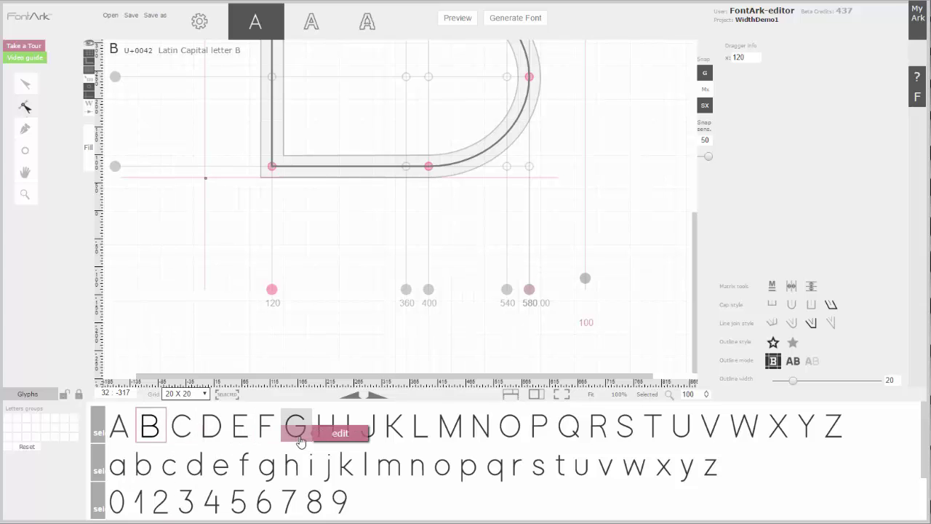
- Open capital M with N also selected, set the right-side spacing to 120, and deselect N
{"action": "left_click", "coordinate": [459, 435]}
{"action": "left_click", "coordinate": [482, 428]}
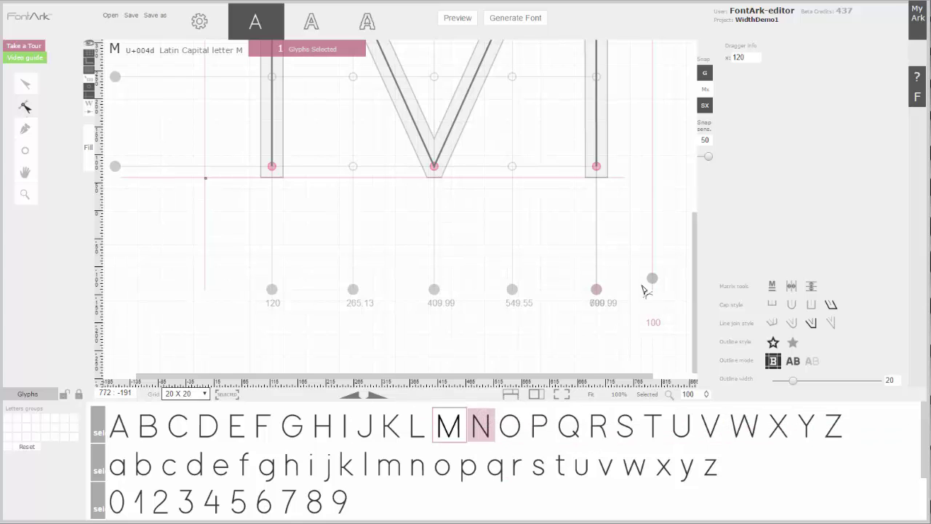
{"action": "mouse_move", "coordinate": [651, 278]}
{"action": "left_mouse_down"}
{"action": "mouse_move", "coordinate": [674, 275]}
{"action": "mouse_move", "coordinate": [663, 277]}
{"action": "left_mouse_up"}
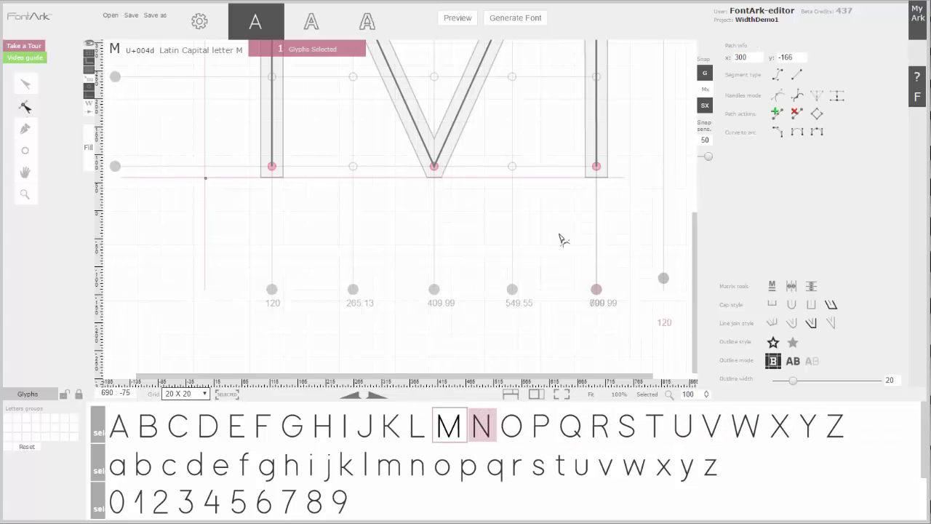
{"action": "left_click", "coordinate": [481, 427]}
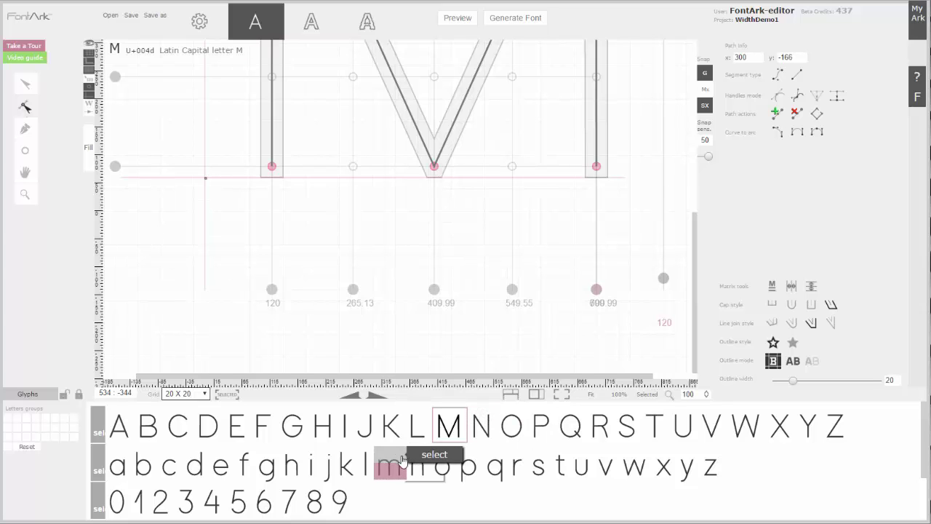
- Inspect capital O's side spacing, and open capital H and move its first vertical guide to x 120
{"action": "left_click", "coordinate": [509, 431]}
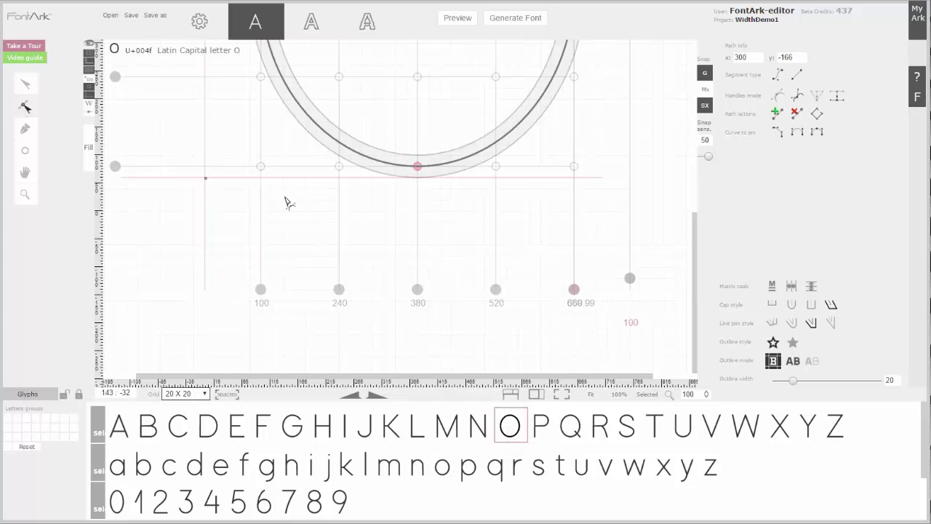
{"action": "scroll", "coordinate": [288, 202], "scroll_direction": "up", "scroll_amount": 3}
{"action": "scroll", "coordinate": [221, 171], "scroll_direction": "down", "scroll_amount": 3}
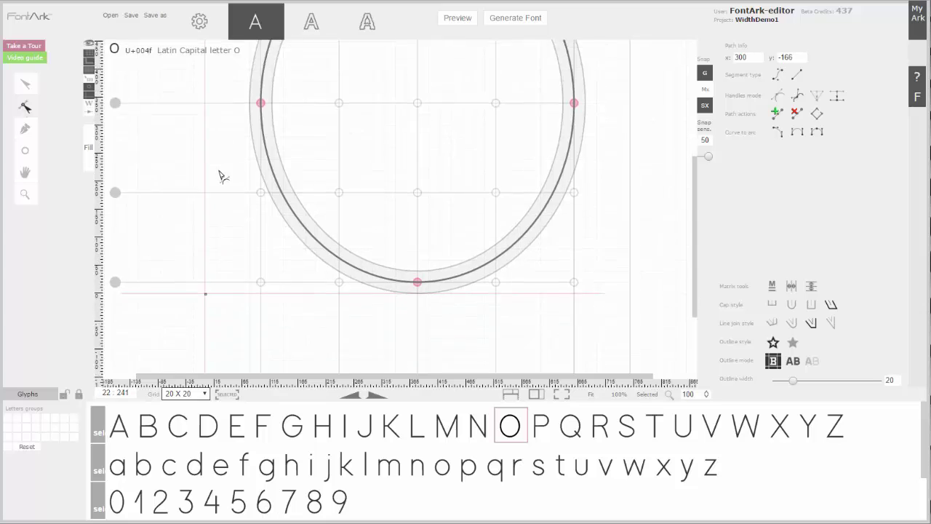
{"action": "scroll", "coordinate": [227, 186], "scroll_direction": "up", "scroll_amount": 3}
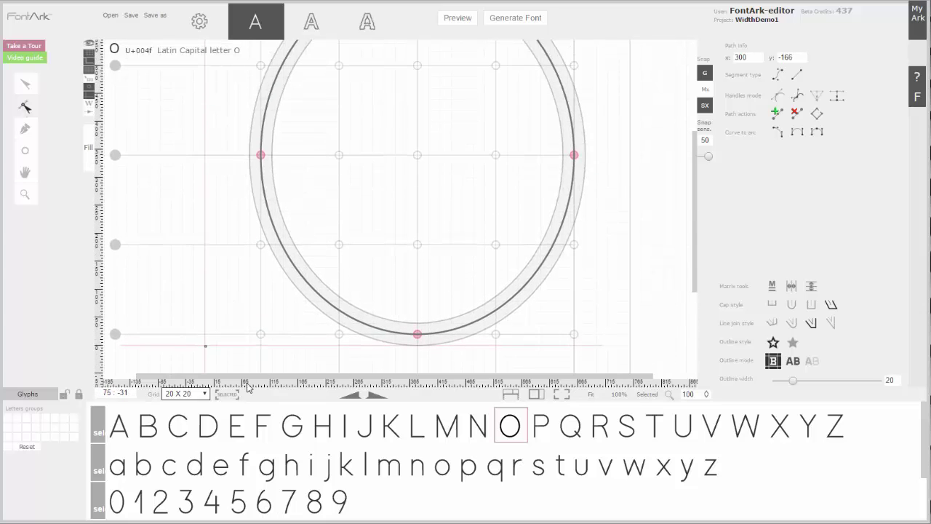
{"action": "left_click", "coordinate": [325, 416]}
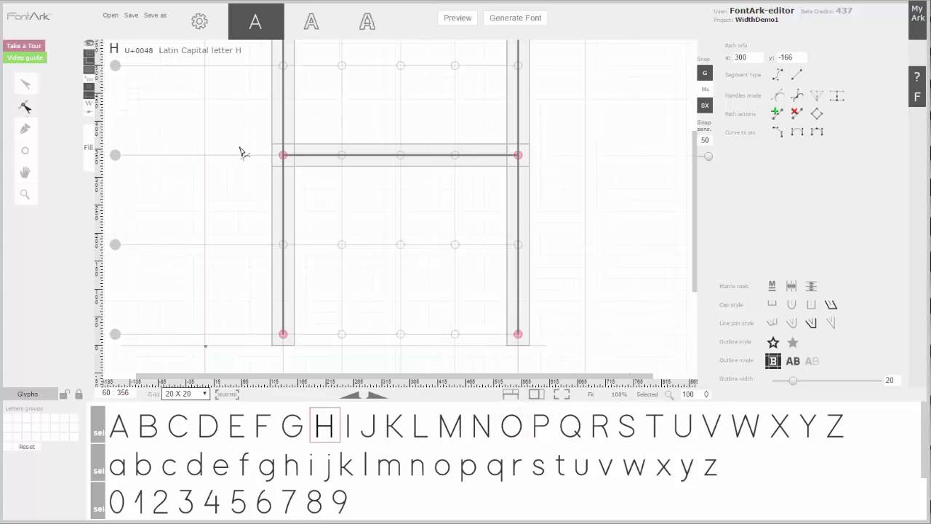
{"action": "scroll", "coordinate": [244, 170], "scroll_direction": "down", "scroll_amount": 3}
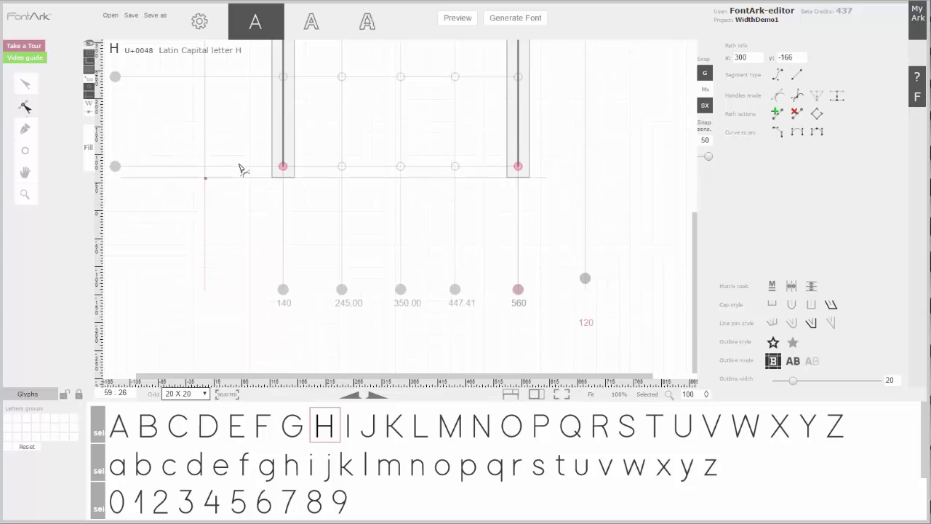
{"action": "left_click_drag", "start_coordinate": [282, 291], "coordinate": [272, 291]}
{"action": "scroll", "coordinate": [270, 218], "scroll_direction": "up", "scroll_amount": 3}
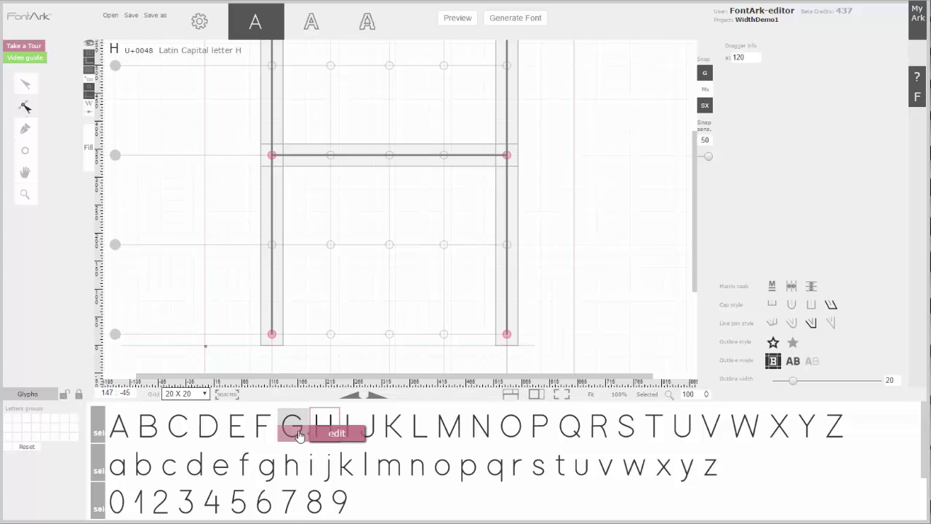
- Open capital O for editing and select C, G, Q and S along with it
{"action": "left_click", "coordinate": [509, 433]}
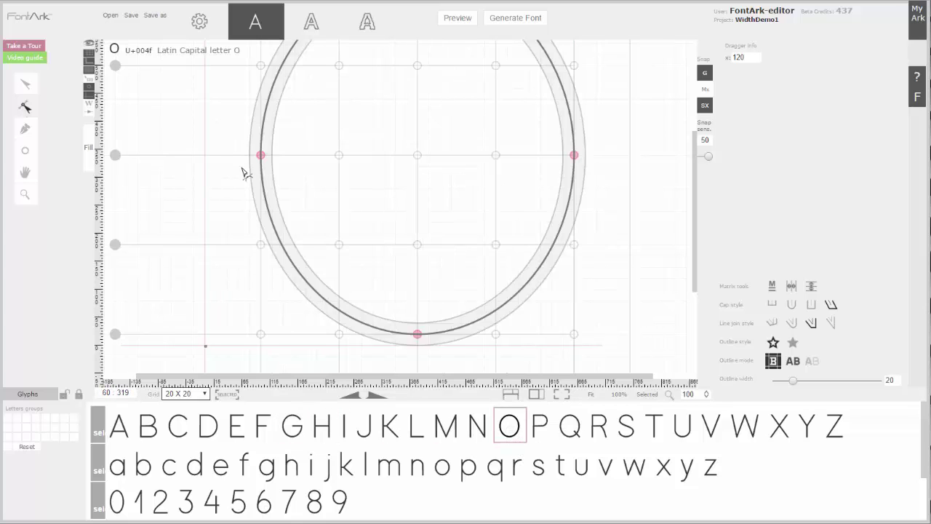
{"action": "left_click", "coordinate": [178, 428]}
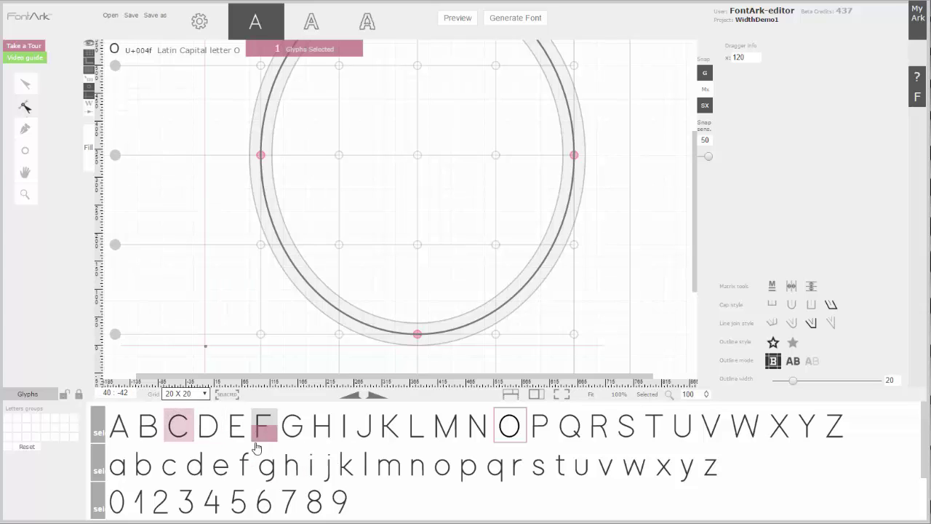
{"action": "left_click", "coordinate": [292, 426]}
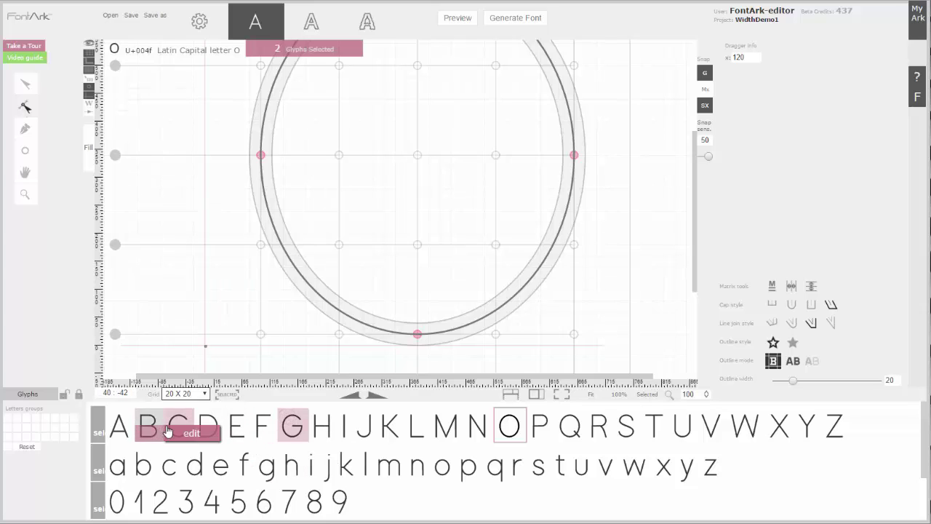
{"action": "left_click", "coordinate": [571, 428]}
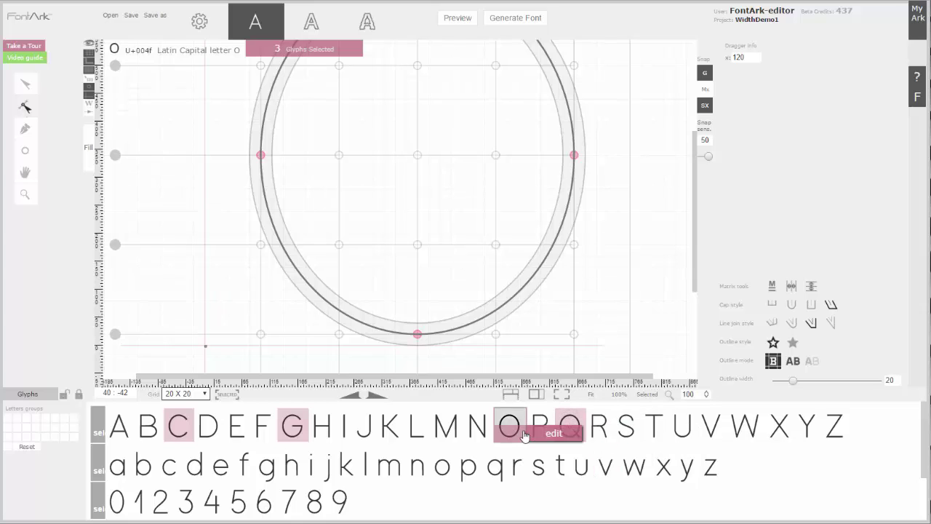
{"action": "left_click", "coordinate": [625, 425]}
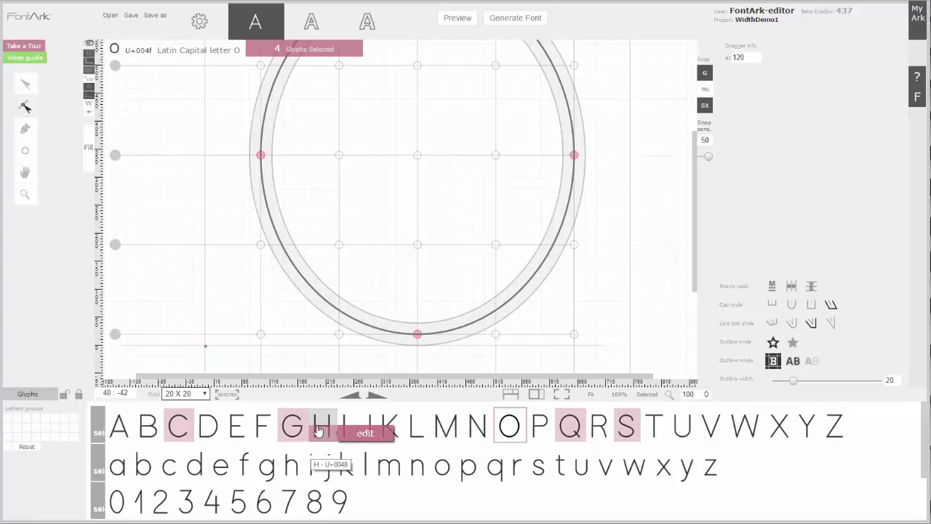
- Move the first vertical guide of O and the selected glyphs to x 80 and clear the glyph selection
{"action": "scroll", "coordinate": [258, 251], "scroll_direction": "down", "scroll_amount": 3}
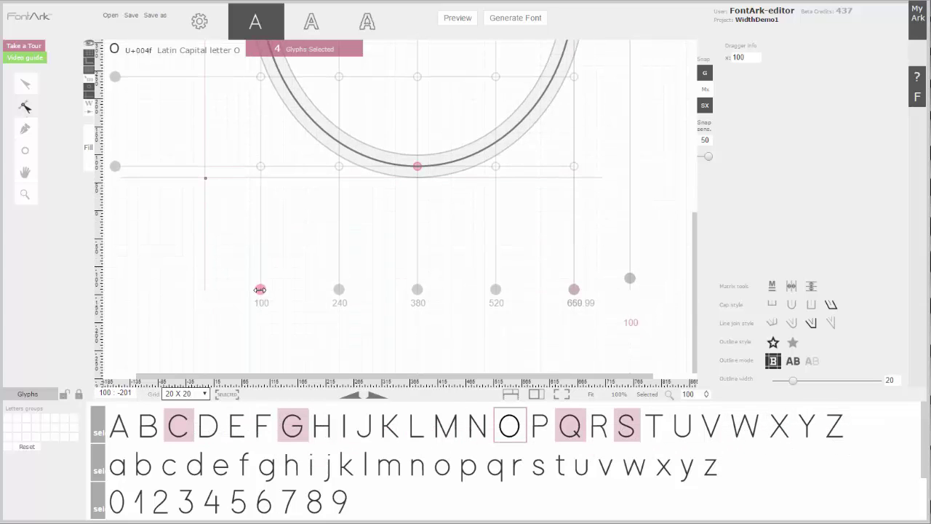
{"action": "left_click_drag", "start_coordinate": [259, 289], "coordinate": [253, 290]}
{"action": "scroll", "coordinate": [251, 243], "scroll_direction": "up", "scroll_amount": 3}
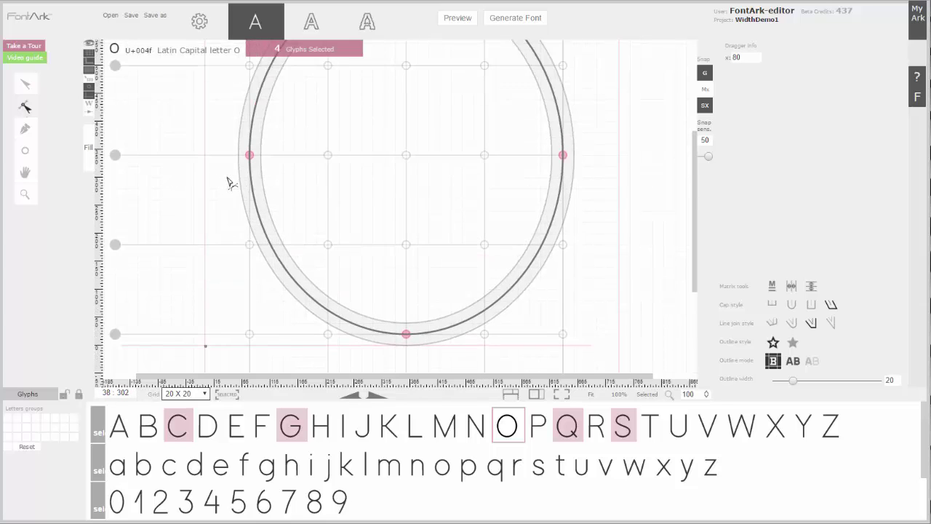
{"action": "left_click", "coordinate": [302, 52]}
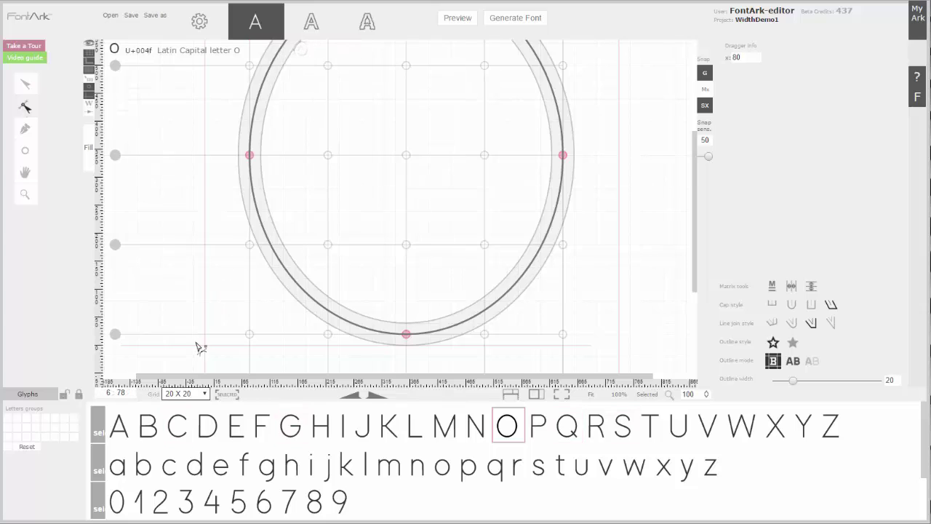
- Select B, C, D, G, P, Q, R and S to edit together with capital O
{"action": "left_click", "coordinate": [181, 424]}
{"action": "left_click", "coordinate": [210, 424]}
{"action": "left_click", "coordinate": [149, 424]}
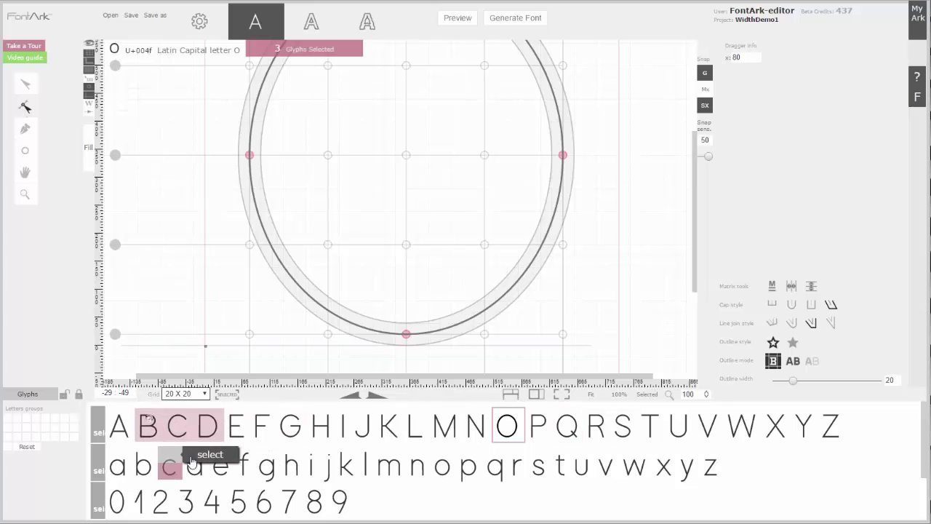
{"action": "left_click", "coordinate": [295, 426]}
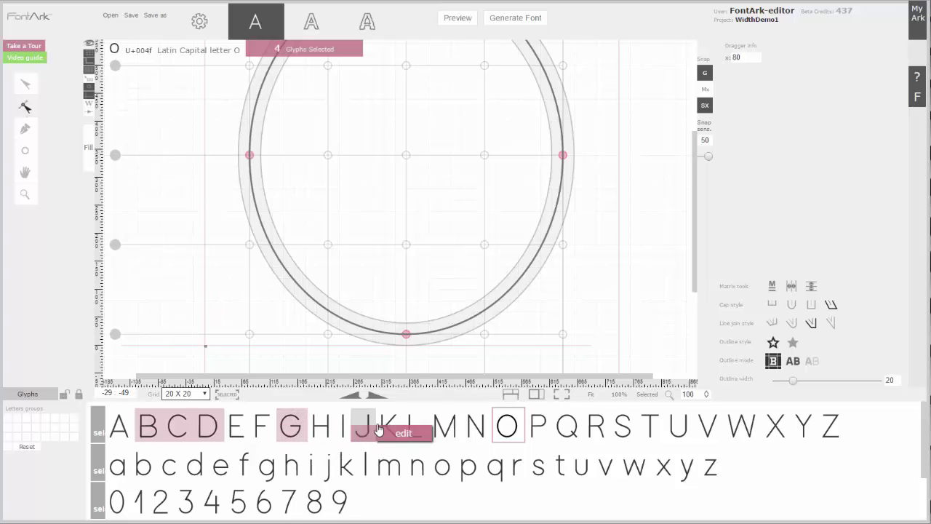
{"action": "left_click", "coordinate": [567, 425]}
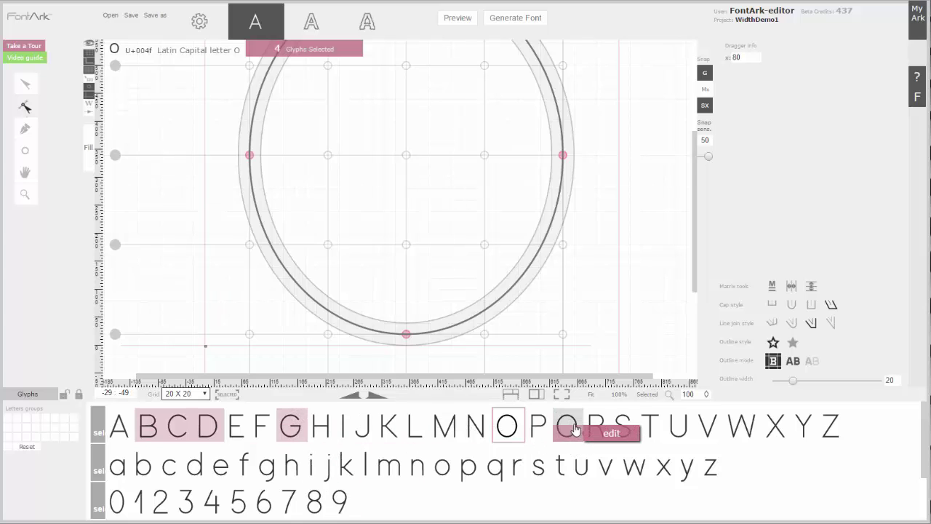
{"action": "left_click", "coordinate": [624, 425]}
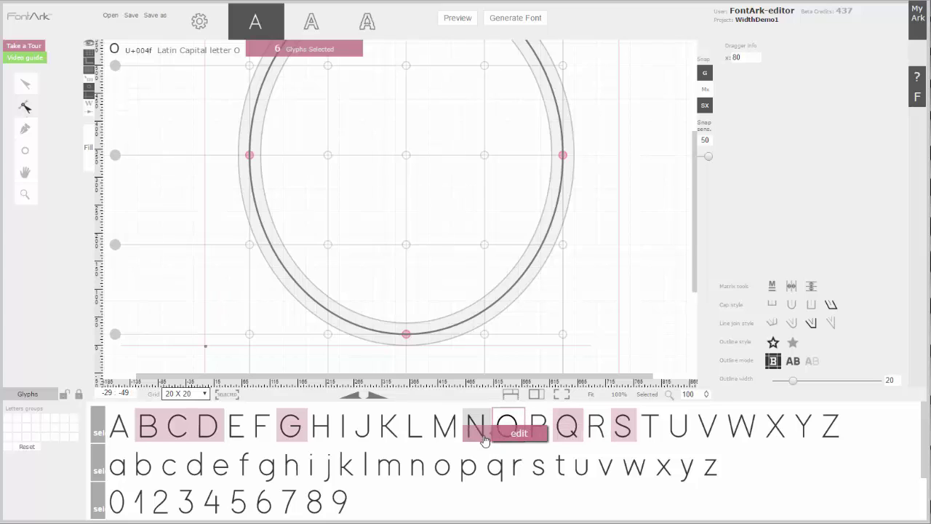
{"action": "left_click", "coordinate": [537, 423]}
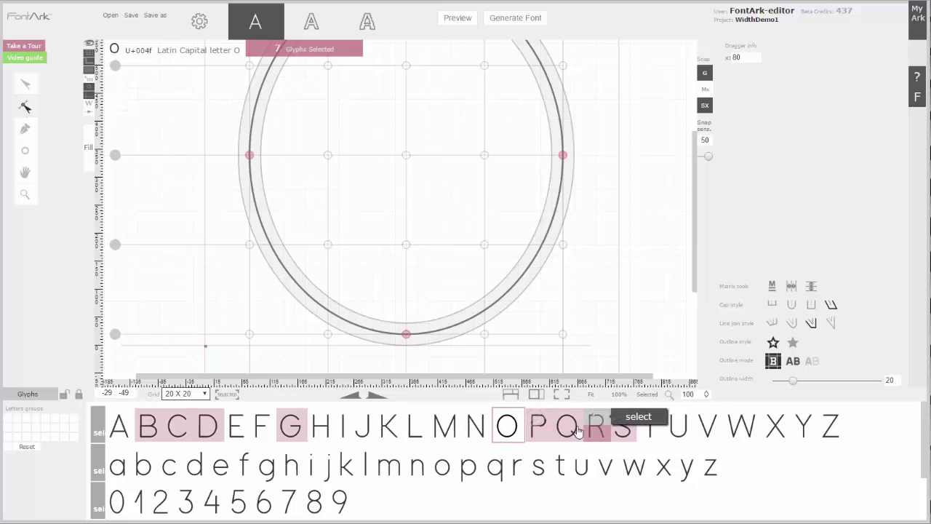
{"action": "left_click", "coordinate": [595, 426]}
- Set the right-side spacing of O and the selected glyphs to 80 and clear the glyph selection
{"action": "scroll", "coordinate": [363, 231], "scroll_direction": "down", "scroll_amount": 3}
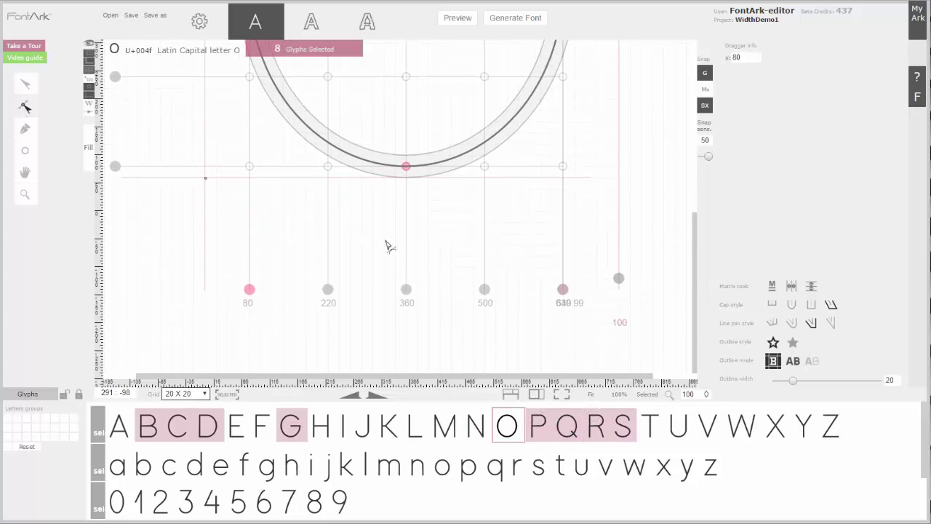
{"action": "left_click_drag", "start_coordinate": [619, 279], "coordinate": [608, 279]}
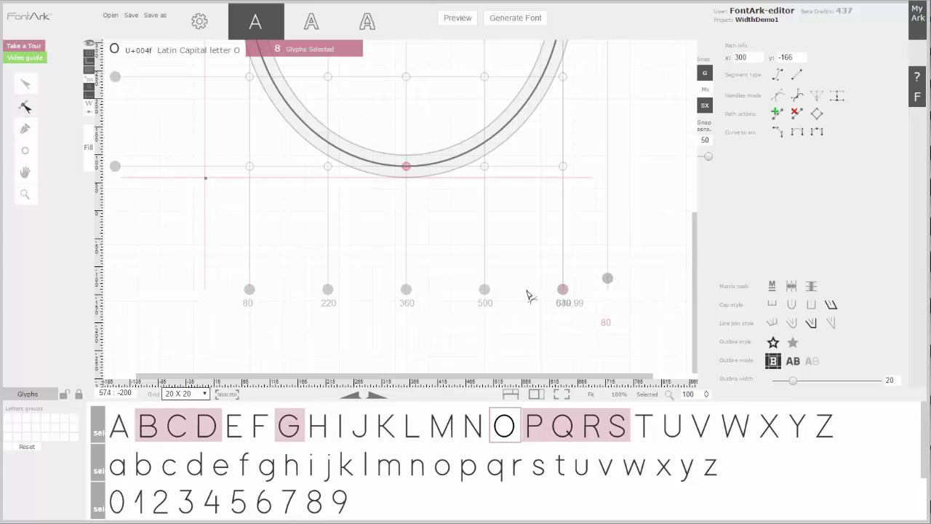
{"action": "left_click", "coordinate": [309, 51]}
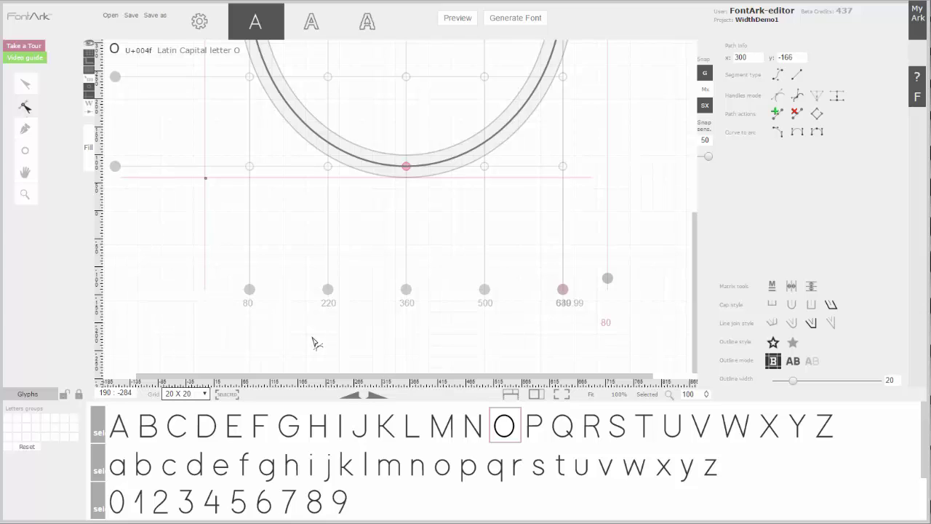
- Open capital X with A, J, T, V, W, Y and Z also selected, and move the first vertical guide to x 40
{"action": "left_click", "coordinate": [769, 425]}
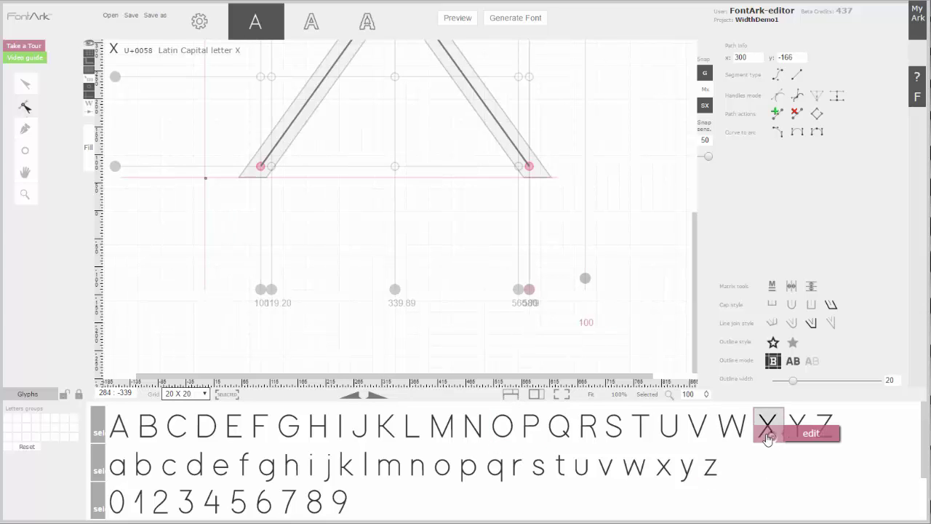
{"action": "scroll", "coordinate": [553, 291], "scroll_direction": "up", "scroll_amount": 3}
{"action": "scroll", "coordinate": [451, 280], "scroll_direction": "down", "scroll_amount": 3}
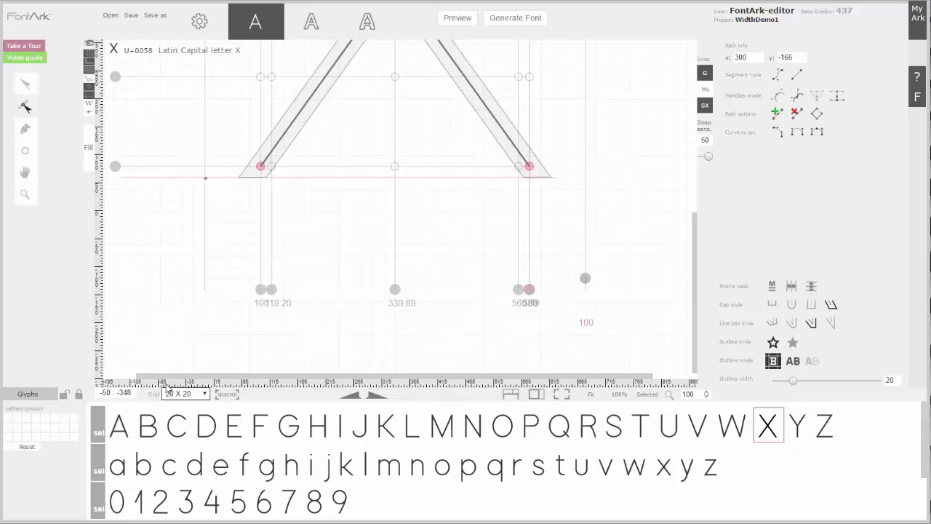
{"action": "left_click", "coordinate": [120, 423]}
{"action": "left_click", "coordinate": [361, 428]}
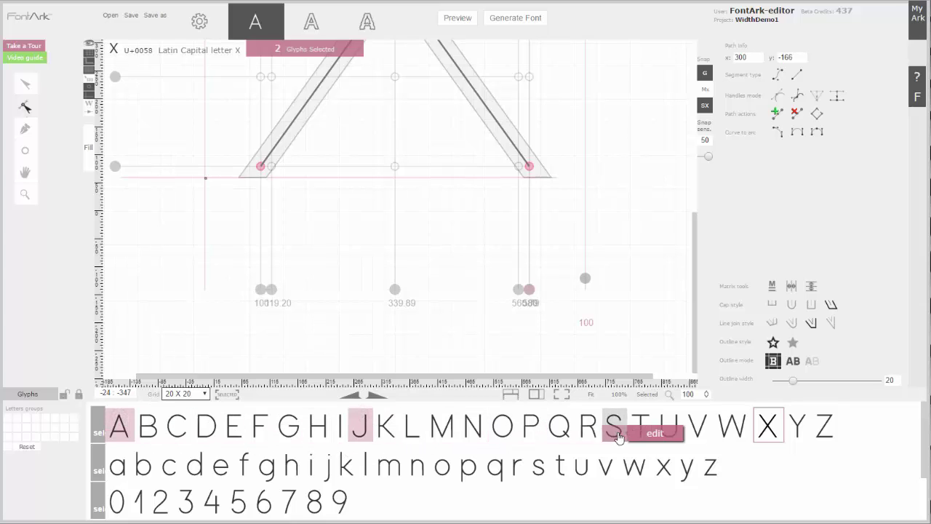
{"action": "left_click", "coordinate": [643, 427]}
{"action": "left_click", "coordinate": [692, 425]}
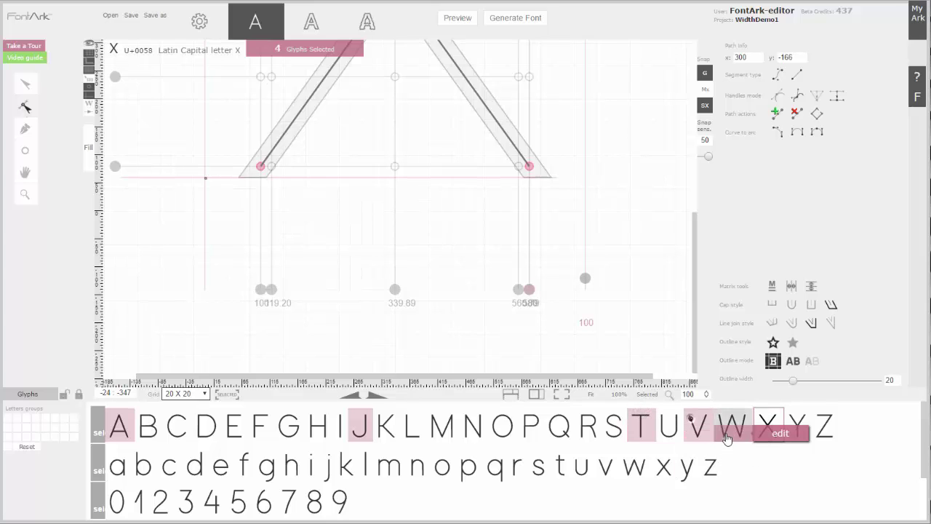
{"action": "left_click", "coordinate": [731, 425]}
{"action": "left_click", "coordinate": [798, 425]}
{"action": "left_click", "coordinate": [820, 425]}
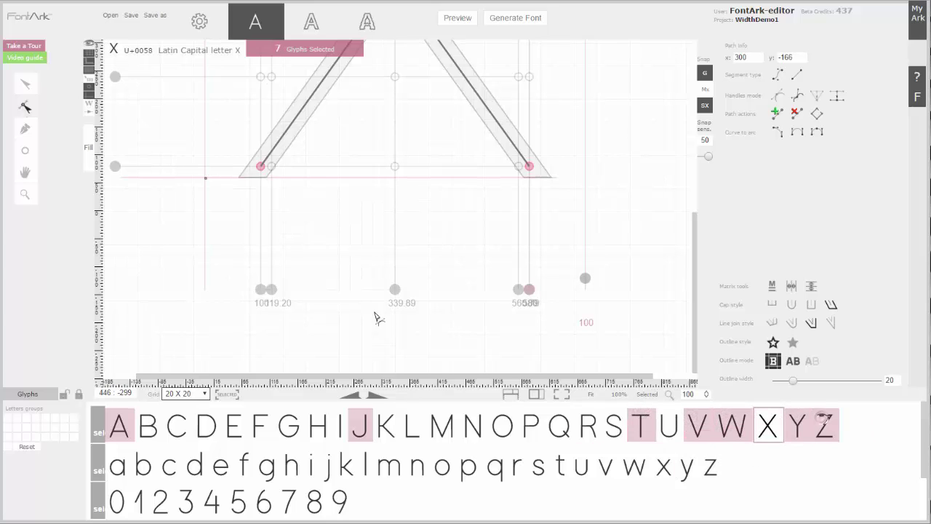
{"action": "left_click_drag", "start_coordinate": [260, 288], "coordinate": [233, 290]}
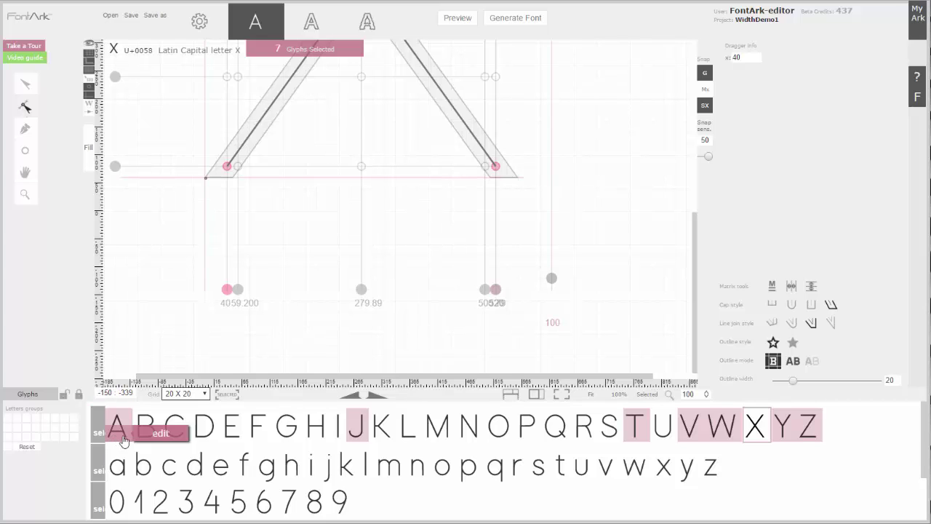
- Add E, F, K and L to the selection, remove J, and set the right-side spacing to 40
{"action": "left_click", "coordinate": [231, 425]}
{"action": "left_click", "coordinate": [258, 425]}
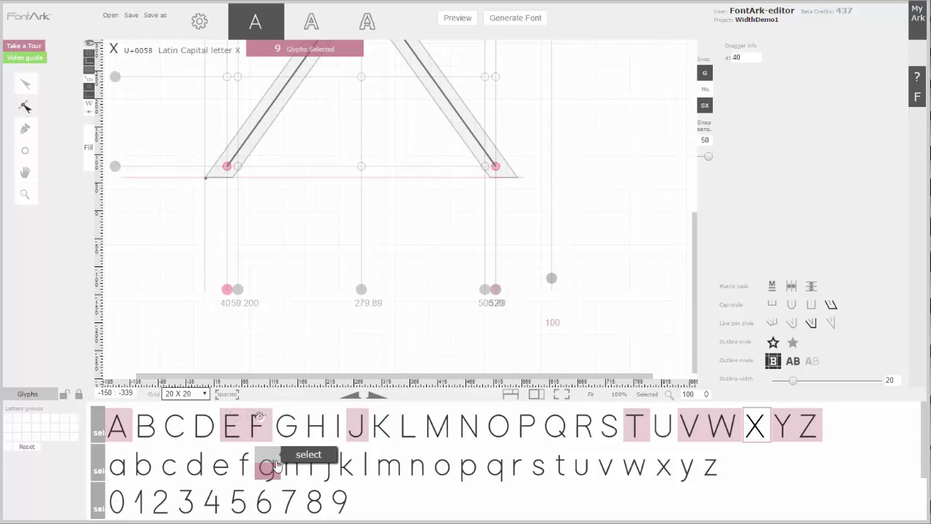
{"action": "left_click", "coordinate": [354, 431]}
{"action": "left_click", "coordinate": [406, 427]}
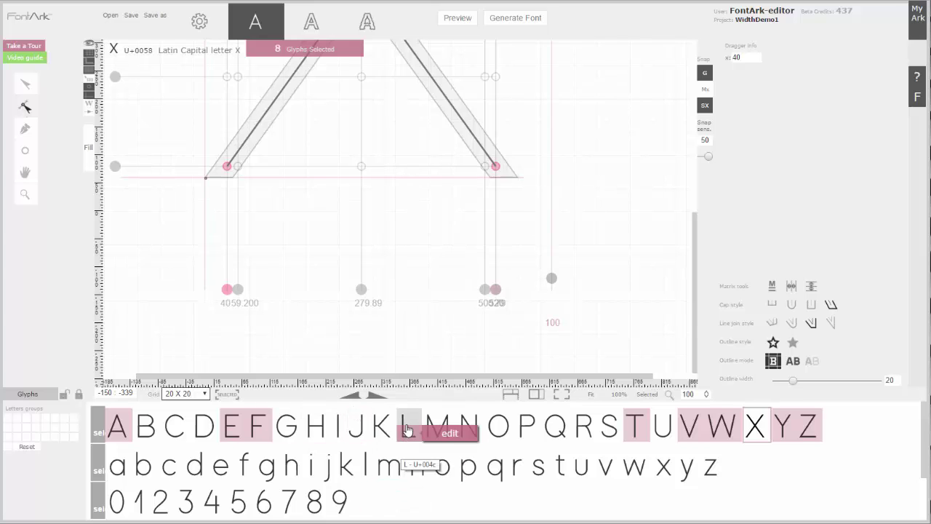
{"action": "left_click", "coordinate": [388, 423]}
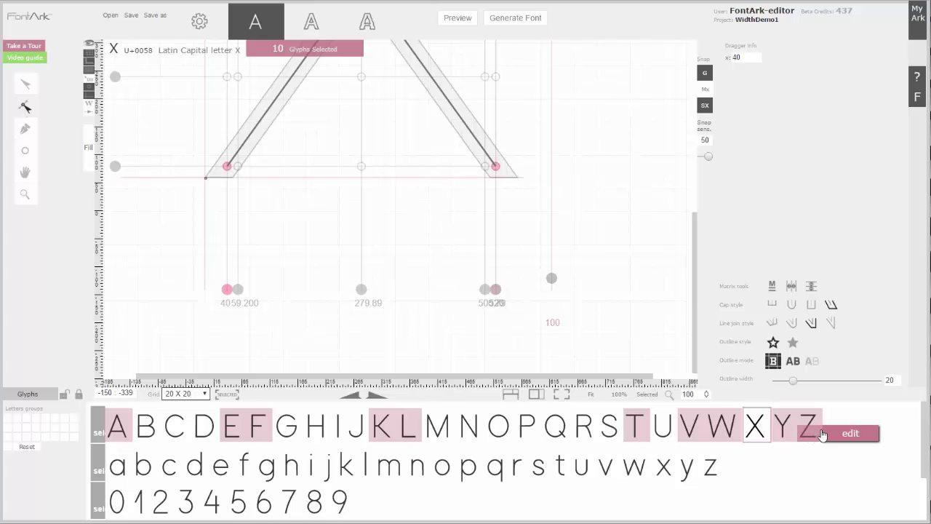
{"action": "left_click_drag", "start_coordinate": [551, 276], "coordinate": [520, 278]}
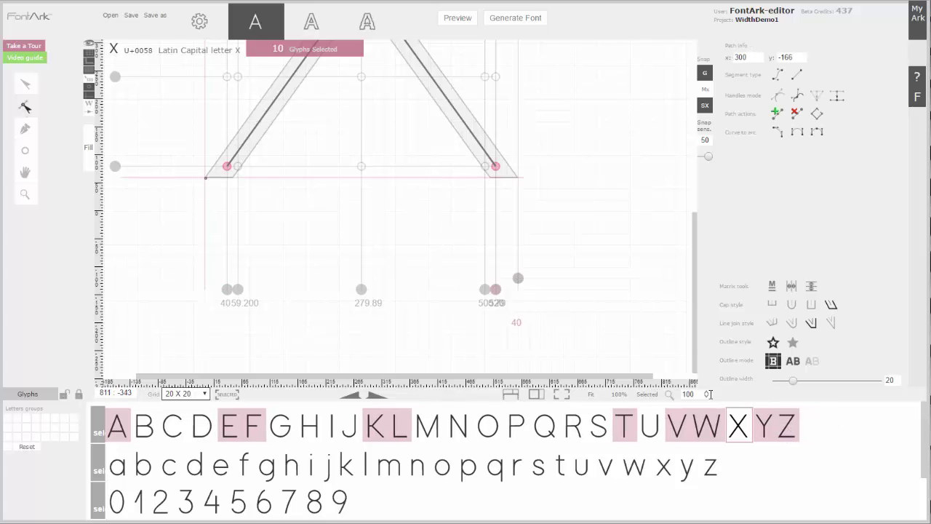
- Open capitals Z and Y in turn to examine their outlines and side spacing
{"action": "left_click", "coordinate": [780, 436]}
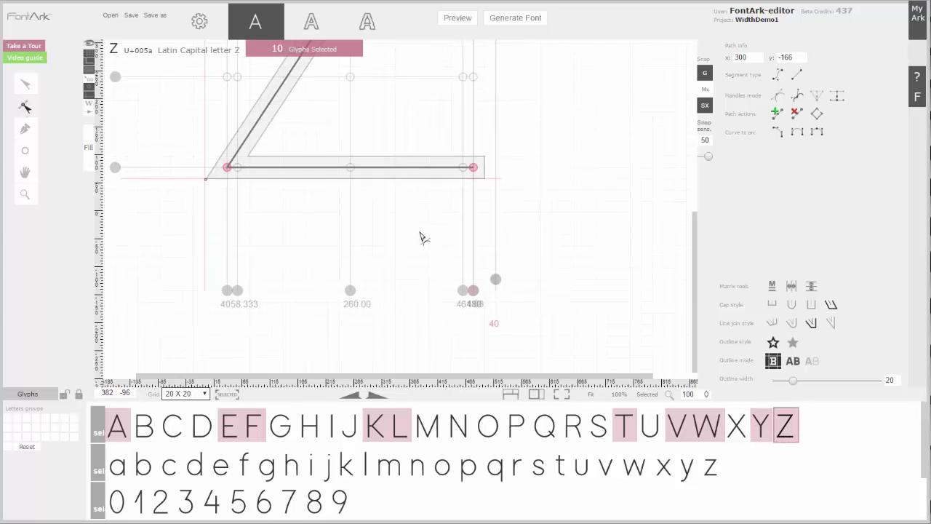
{"action": "scroll", "coordinate": [420, 237], "scroll_direction": "up", "scroll_amount": 5}
{"action": "scroll", "coordinate": [322, 233], "scroll_direction": "down", "scroll_amount": 5}
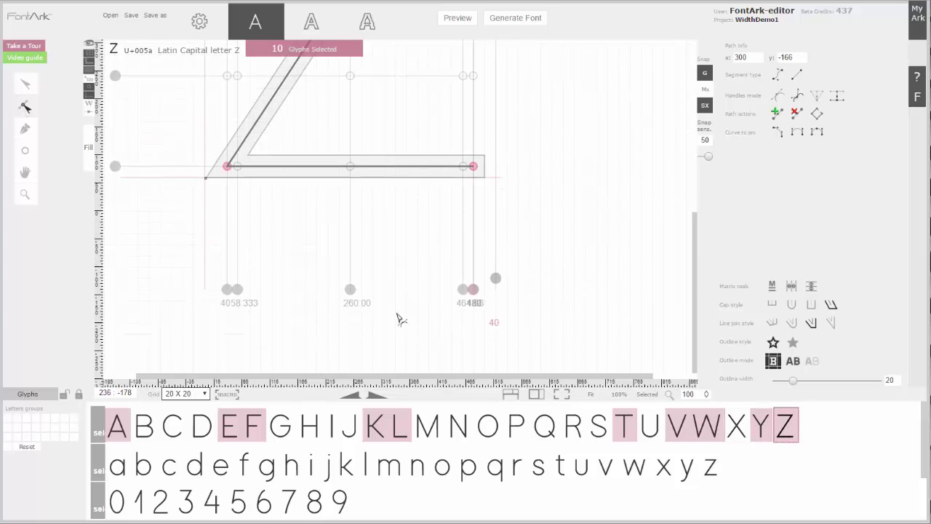
{"action": "left_click", "coordinate": [764, 436]}
{"action": "scroll", "coordinate": [480, 286], "scroll_direction": "up", "scroll_amount": 5}
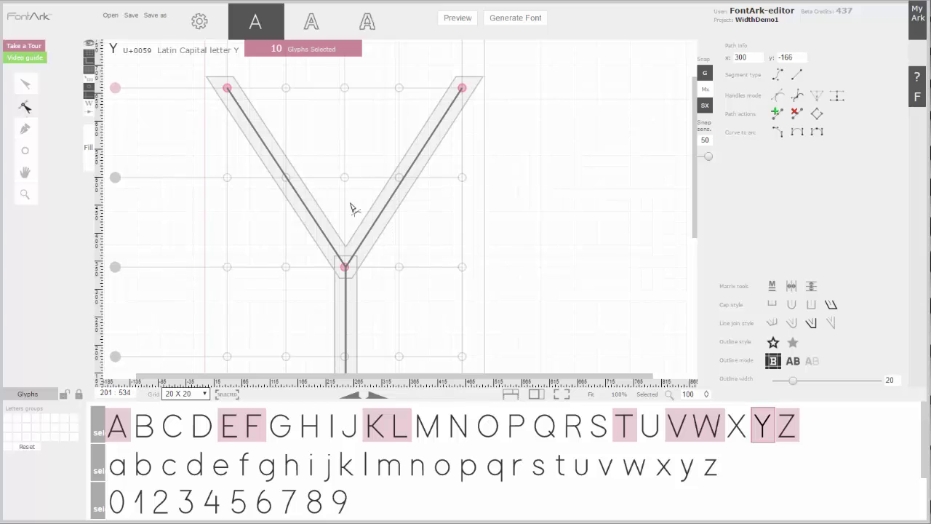
- Open capitals X, W and V in turn to examine their diagonal outlines and side spacing
{"action": "left_click", "coordinate": [731, 435]}
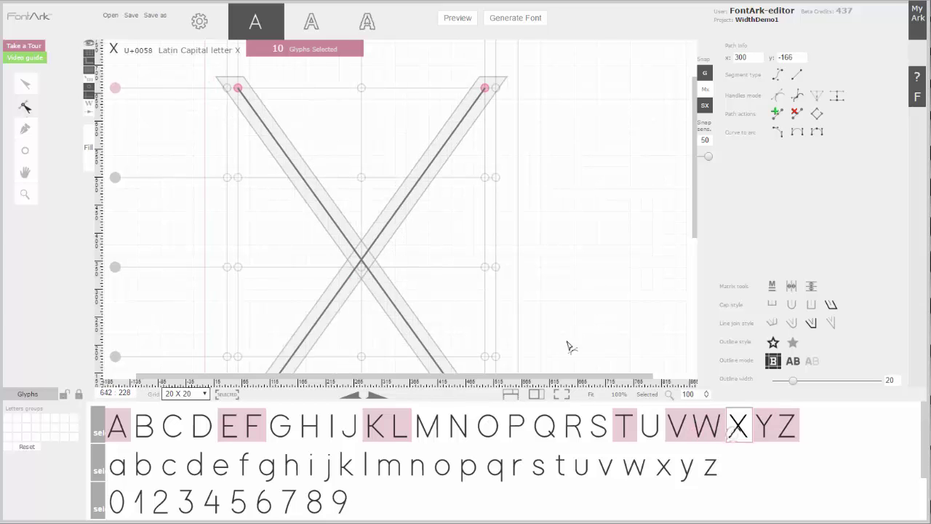
{"action": "scroll", "coordinate": [535, 343], "scroll_direction": "down", "scroll_amount": 5}
{"action": "left_click", "coordinate": [705, 430]}
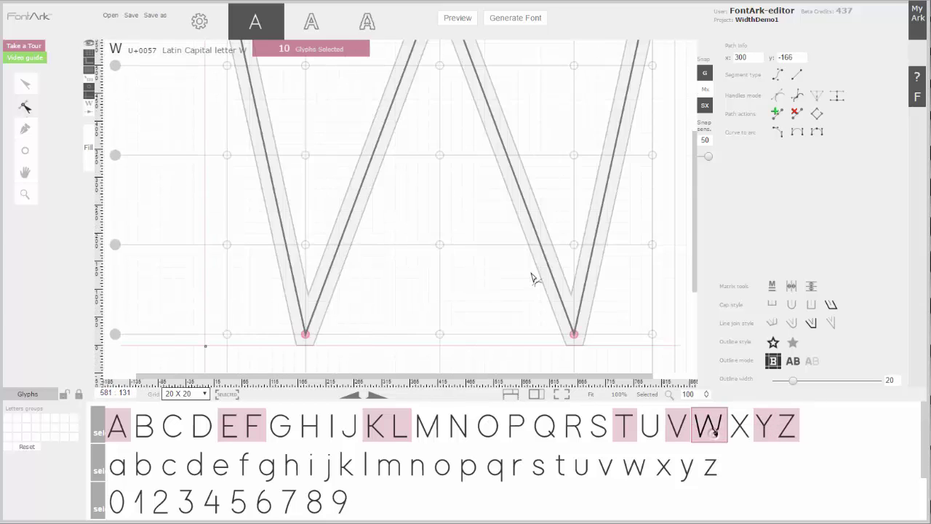
{"action": "scroll", "coordinate": [534, 279], "scroll_direction": "up", "scroll_amount": 5}
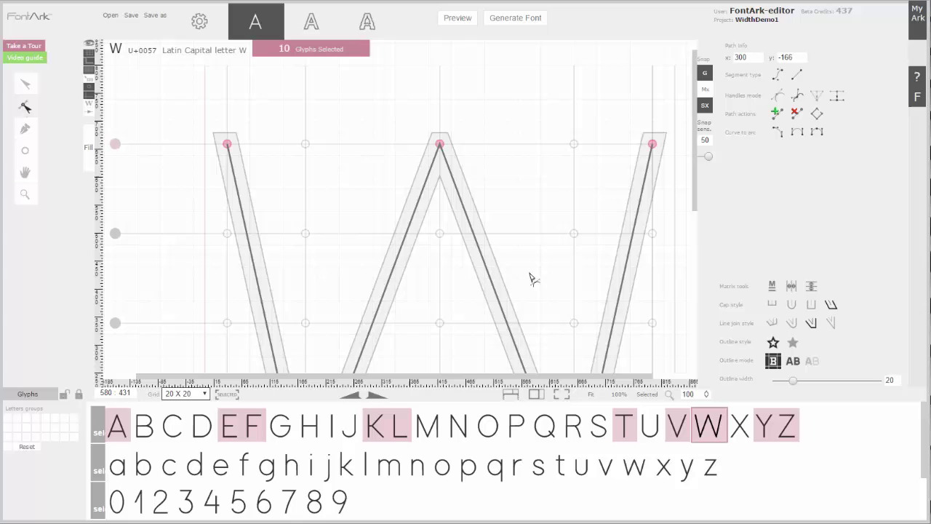
{"action": "left_click", "coordinate": [675, 429]}
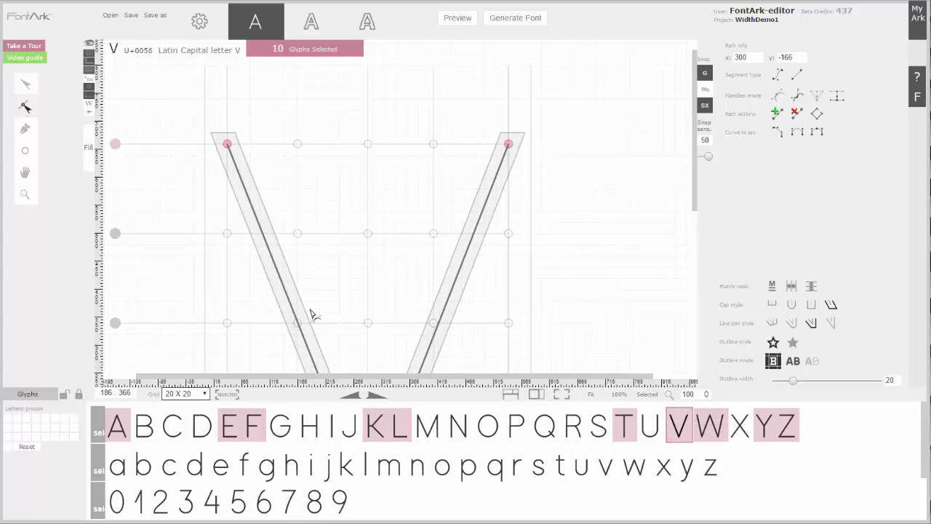
{"action": "scroll", "coordinate": [313, 317], "scroll_direction": "down", "scroll_amount": 5}
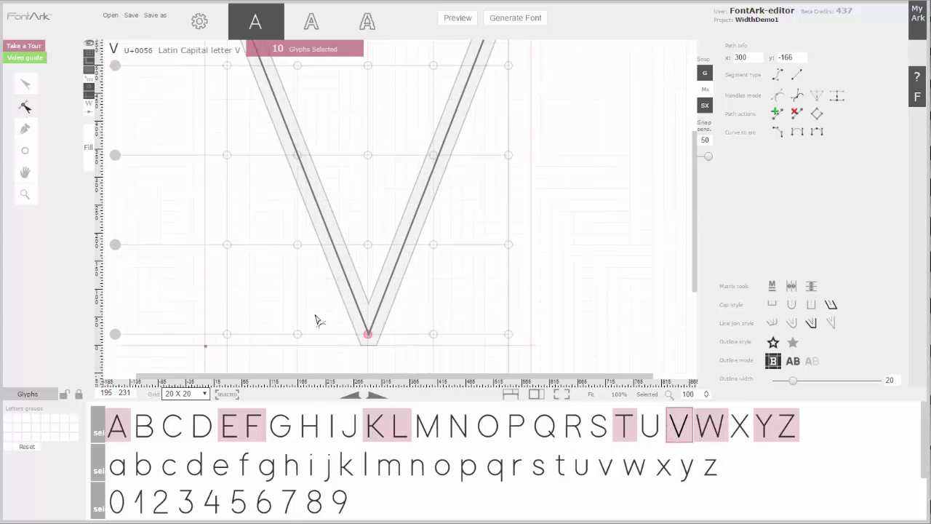
- Open capitals T and L to examine their side spacing and clear the glyph selection
{"action": "left_click", "coordinate": [625, 425]}
{"action": "scroll", "coordinate": [485, 322], "scroll_direction": "up", "scroll_amount": 5}
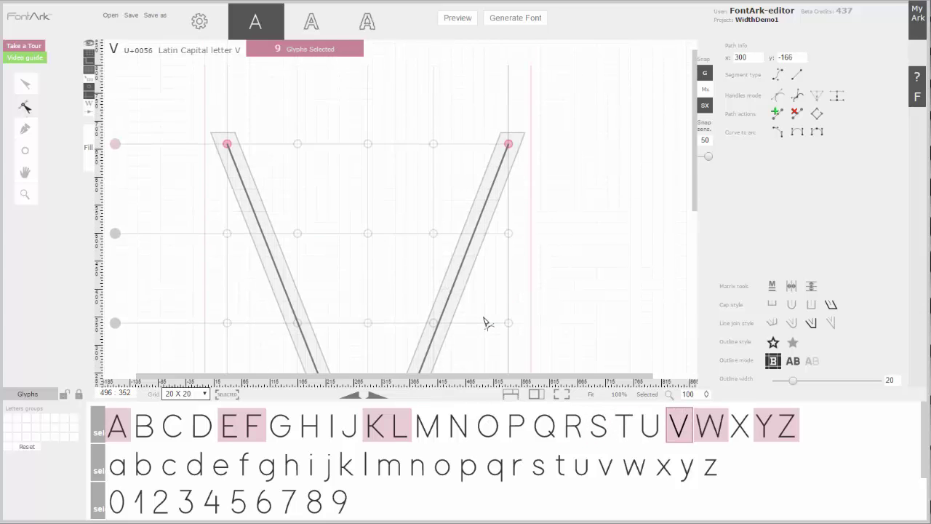
{"action": "left_click", "coordinate": [630, 435]}
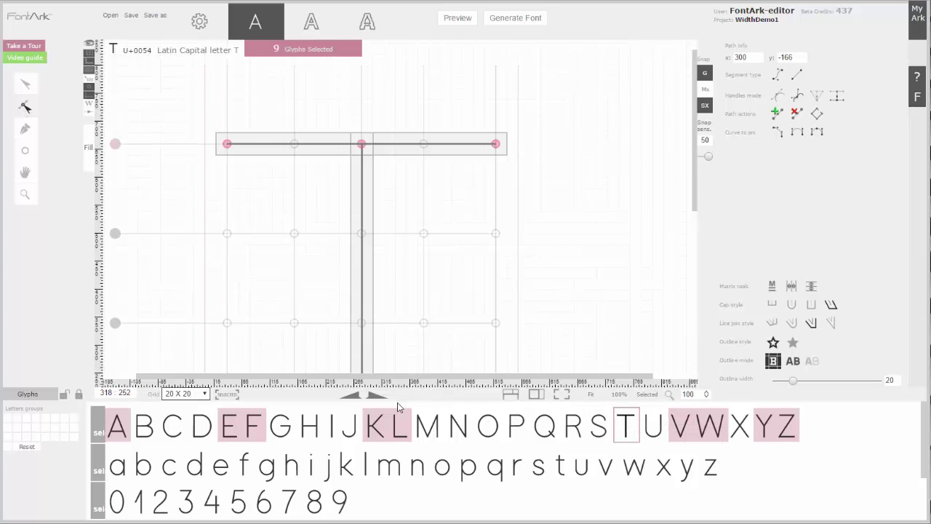
{"action": "left_click", "coordinate": [400, 426]}
{"action": "left_click", "coordinate": [324, 49]}
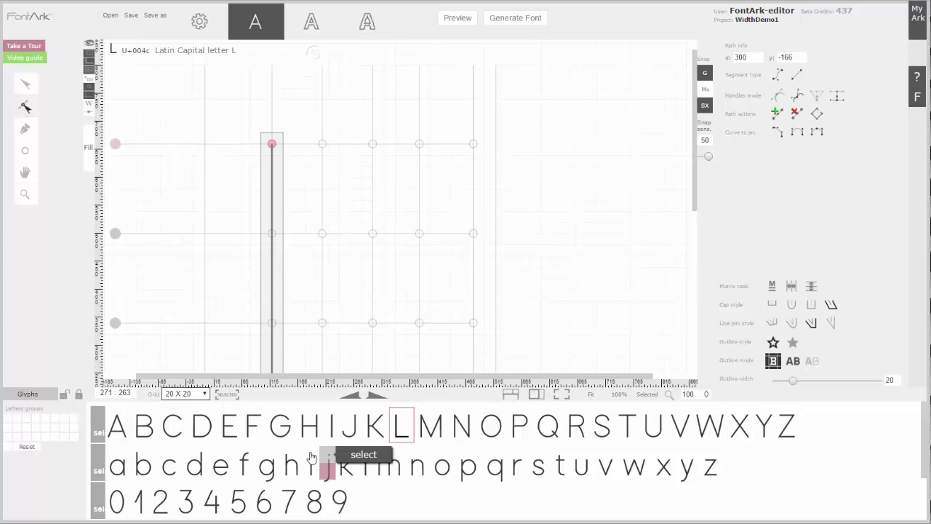
- Compare the side spacing of round capital G, straight-sided H and diagonal V by opening each in turn
{"action": "left_click", "coordinate": [282, 425]}
{"action": "scroll", "coordinate": [291, 268], "scroll_direction": "down", "scroll_amount": 3}
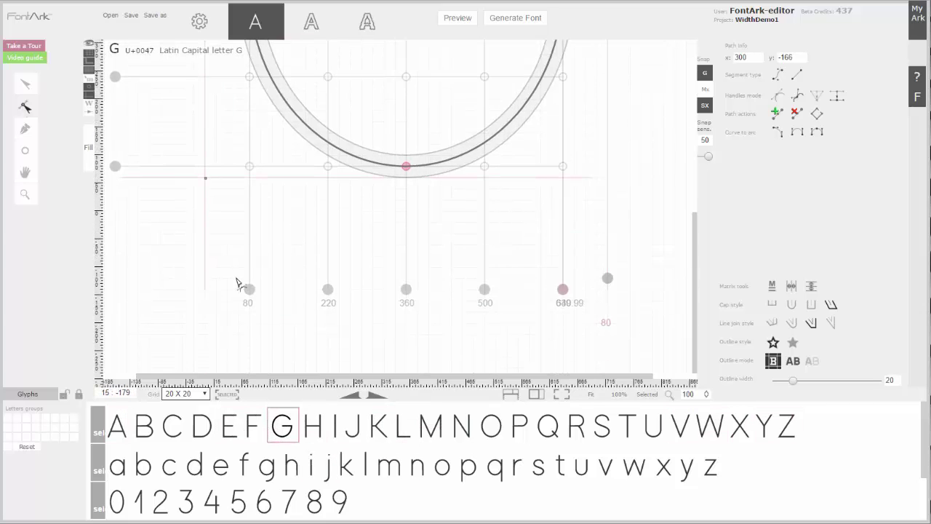
{"action": "left_click", "coordinate": [311, 427]}
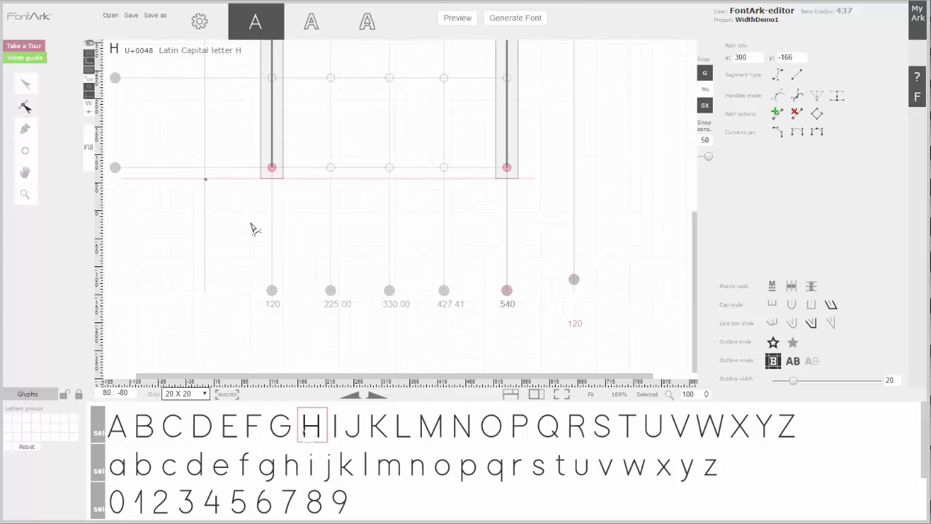
{"action": "scroll", "coordinate": [253, 228], "scroll_direction": "up", "scroll_amount": 2}
{"action": "scroll", "coordinate": [253, 268], "scroll_direction": "down", "scroll_amount": 1}
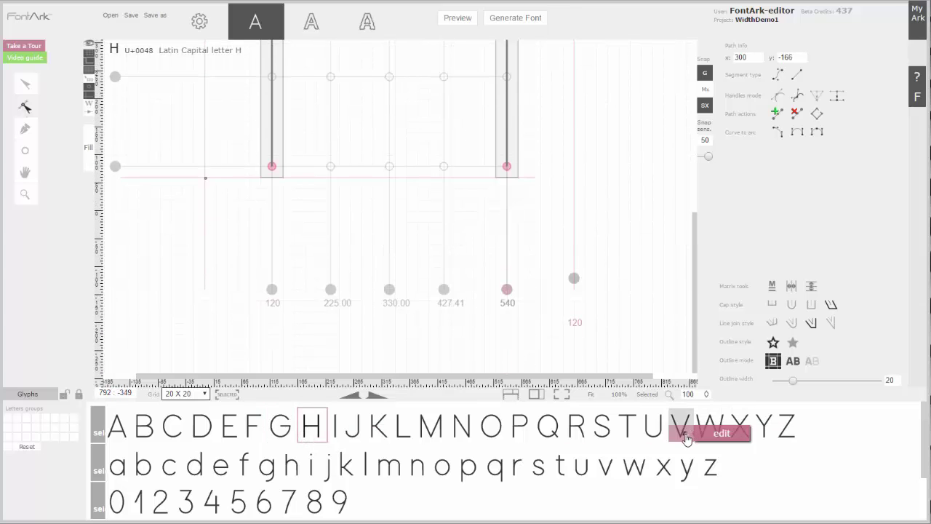
{"action": "left_click", "coordinate": [686, 436]}
{"action": "scroll", "coordinate": [305, 216], "scroll_direction": "up", "scroll_amount": 2}
{"action": "scroll", "coordinate": [270, 240], "scroll_direction": "down", "scroll_amount": 2}
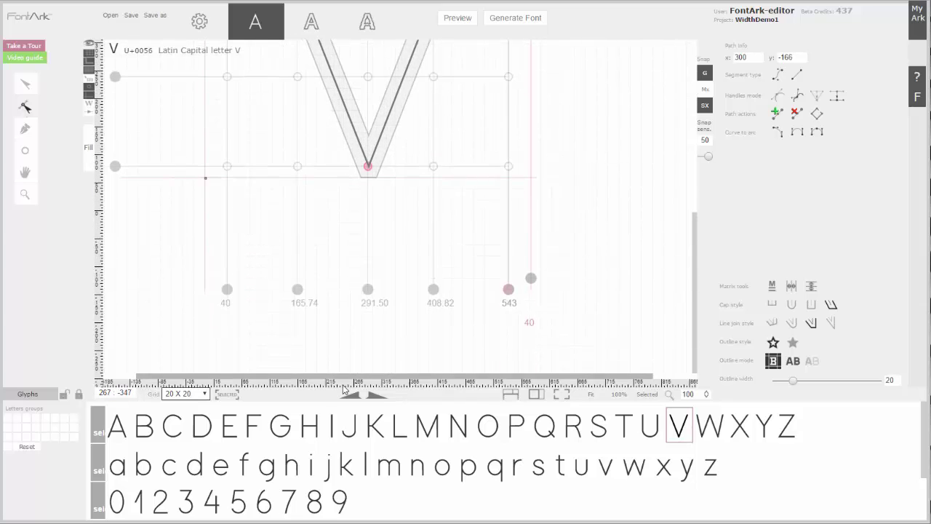
{"action": "left_click", "coordinate": [309, 433]}
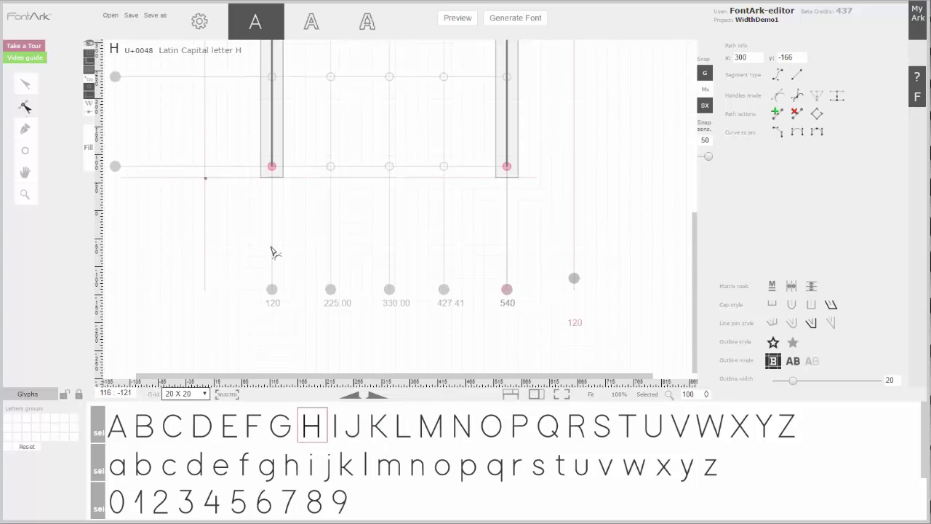
{"action": "left_click", "coordinate": [282, 430]}
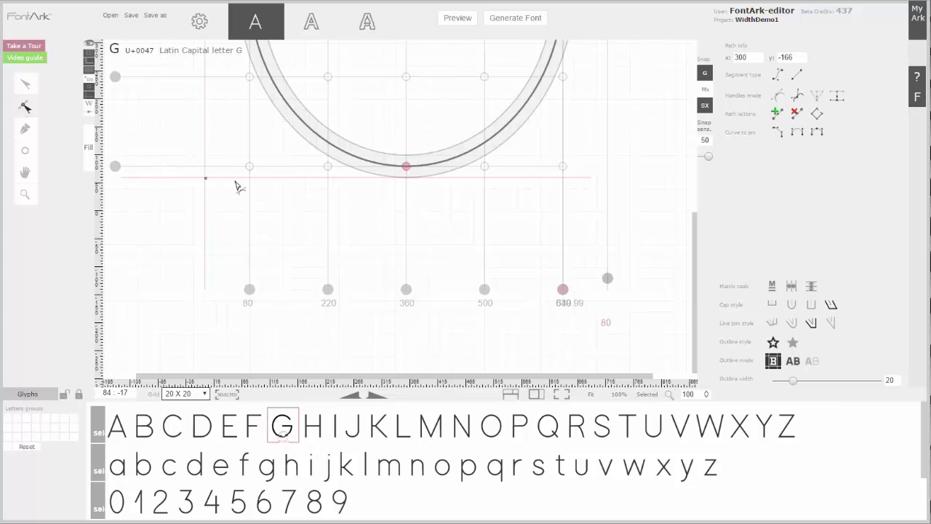
- Examine the outline and guides of capital J from hook to stem, and the side spacing of capital U
{"action": "left_click", "coordinate": [352, 431]}
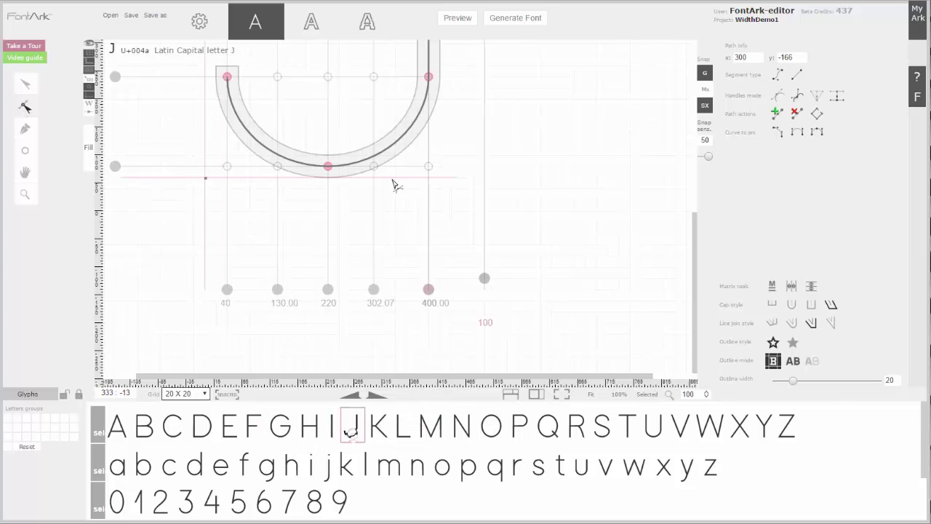
{"action": "scroll", "coordinate": [395, 182], "scroll_direction": "up", "scroll_amount": 3}
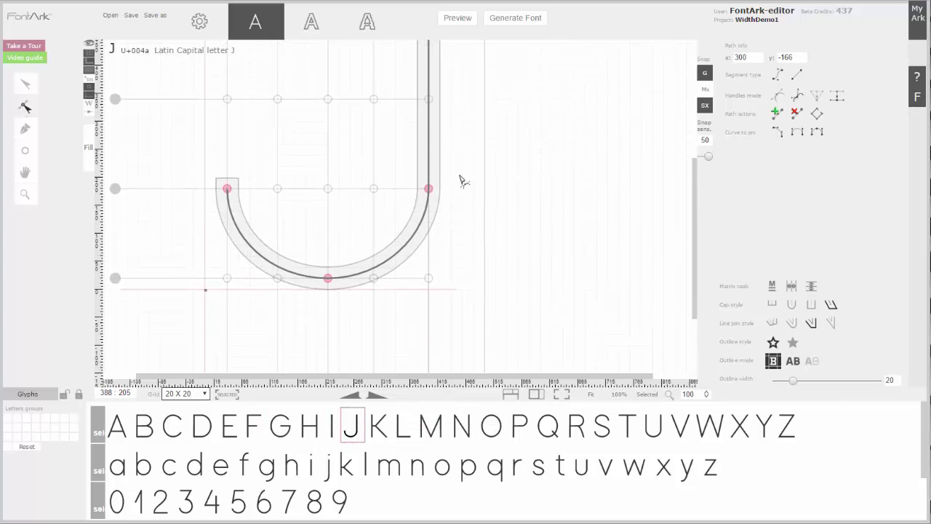
{"action": "scroll", "coordinate": [456, 146], "scroll_direction": "up", "scroll_amount": 5}
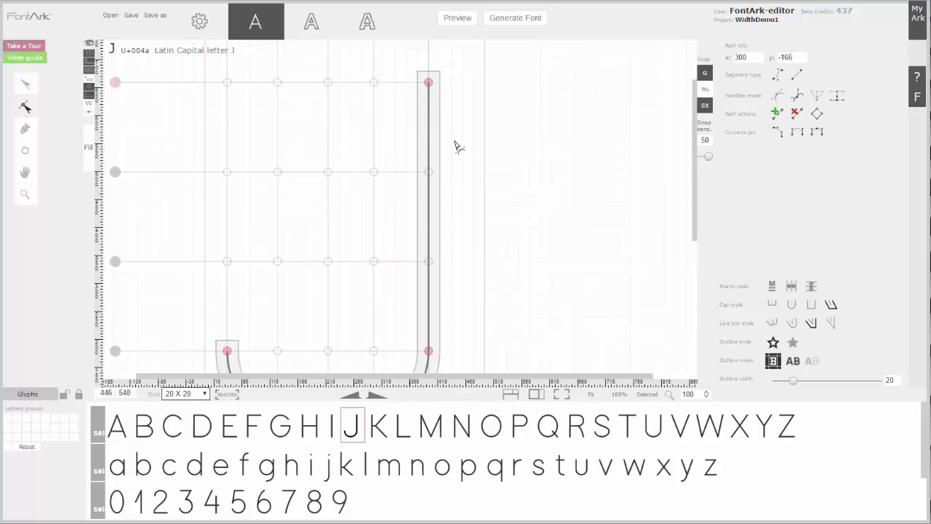
{"action": "scroll", "coordinate": [443, 233], "scroll_direction": "down", "scroll_amount": 6}
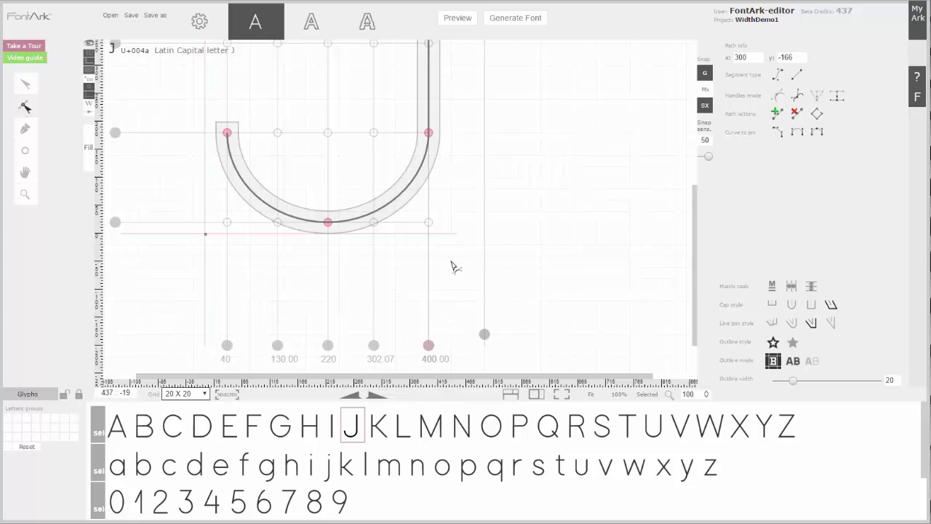
{"action": "left_click", "coordinate": [651, 427]}
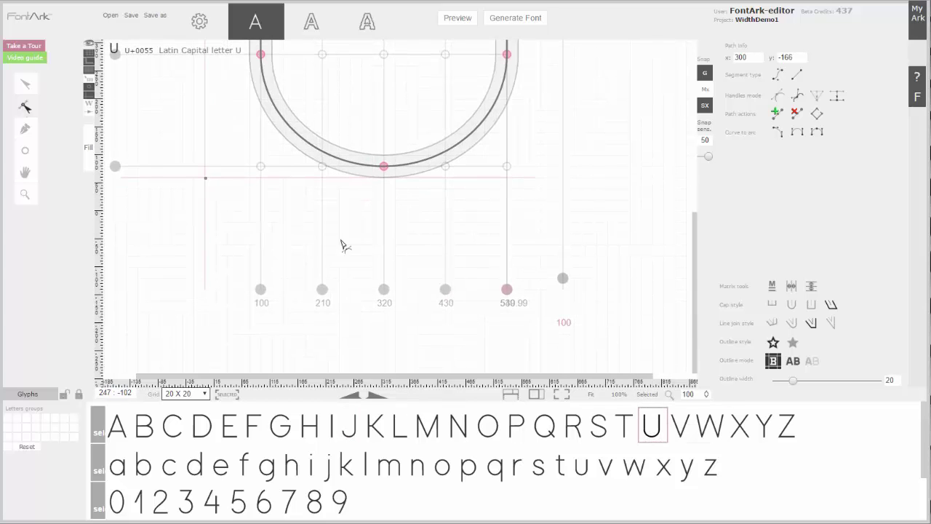
- Open capitals C and B to examine how their left and right sides are spaced, and revisit capital J
{"action": "left_click", "coordinate": [182, 424]}
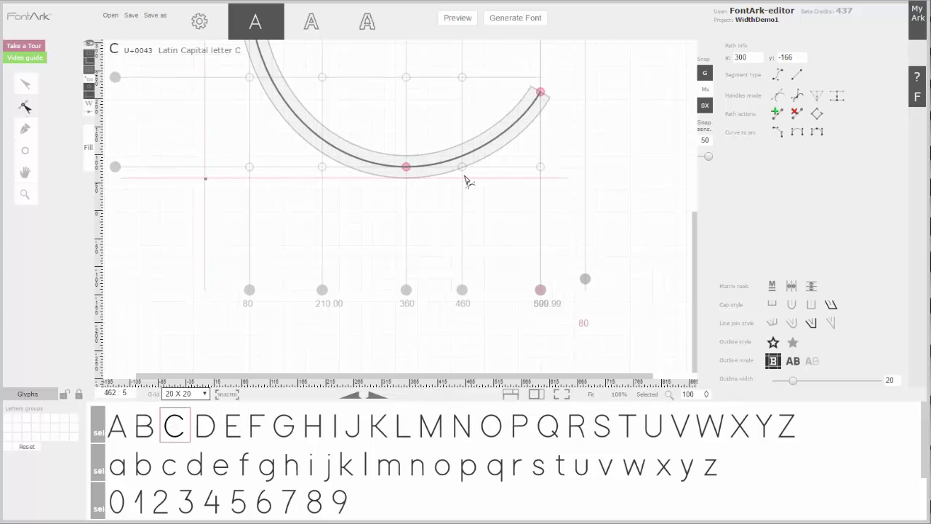
{"action": "scroll", "coordinate": [470, 181], "scroll_direction": "up", "scroll_amount": 5}
{"action": "scroll", "coordinate": [575, 131], "scroll_direction": "down", "scroll_amount": 1}
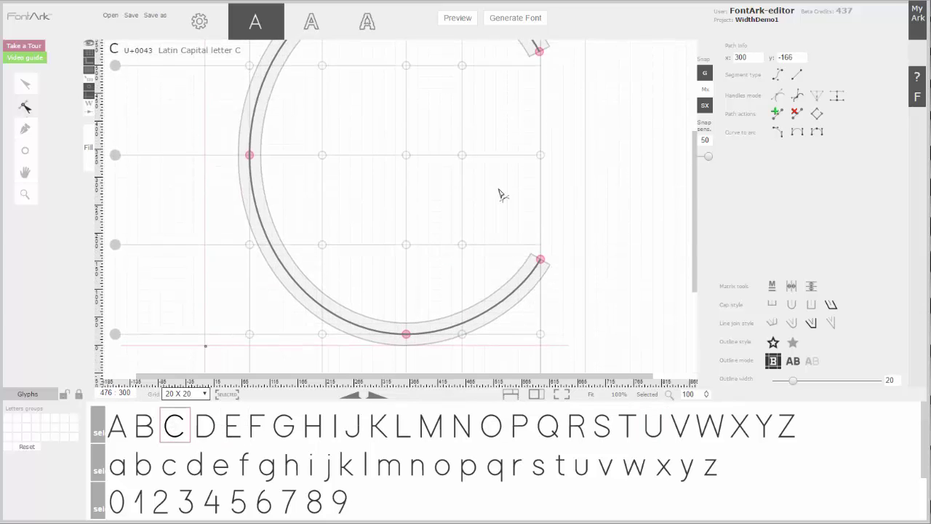
{"action": "scroll", "coordinate": [486, 99], "scroll_direction": "down", "scroll_amount": 5}
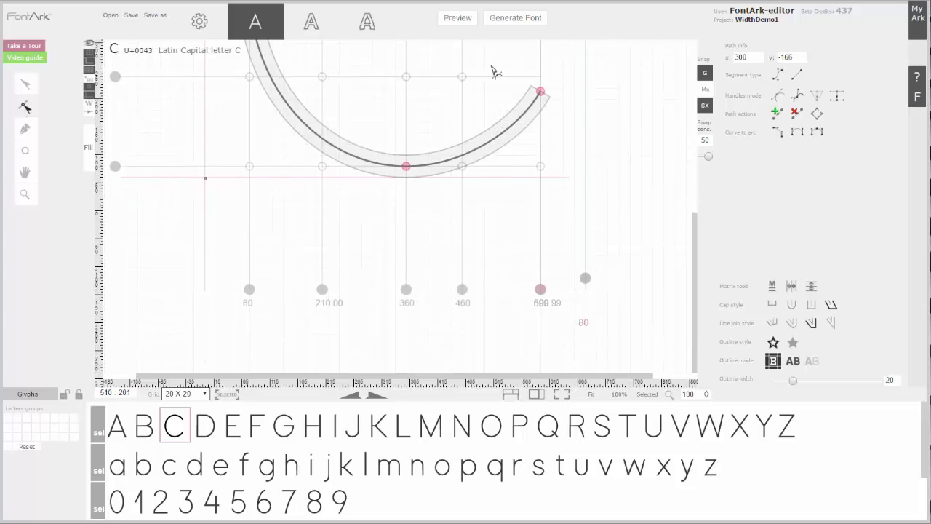
{"action": "left_click", "coordinate": [145, 425]}
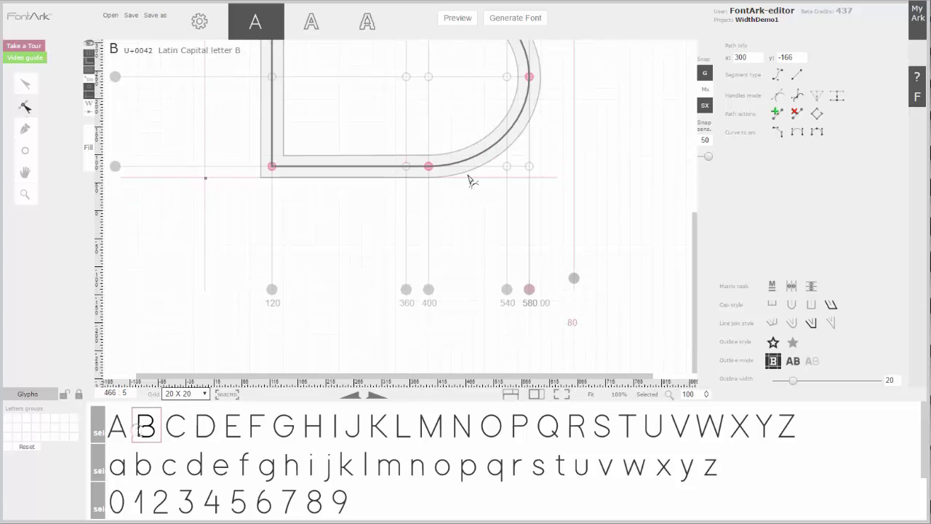
{"action": "scroll", "coordinate": [509, 146], "scroll_direction": "up", "scroll_amount": 6}
{"action": "scroll", "coordinate": [570, 273], "scroll_direction": "down", "scroll_amount": 5}
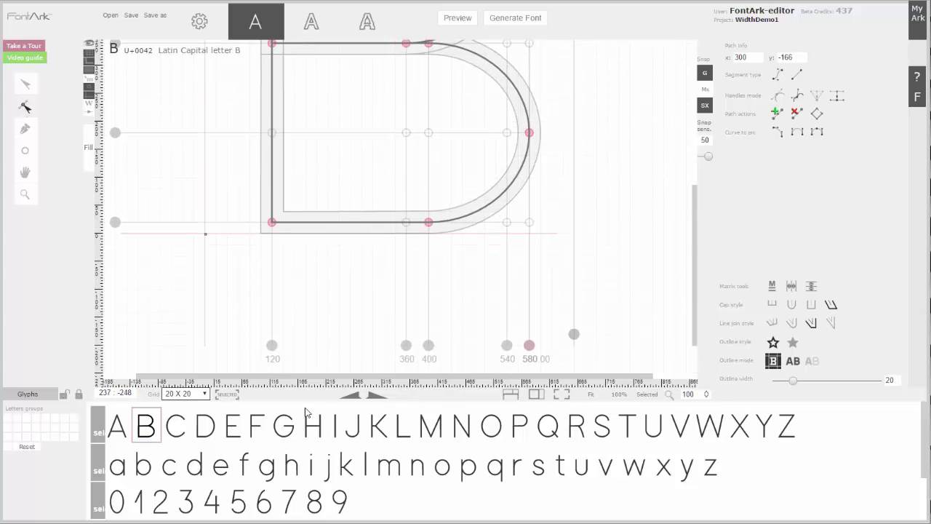
{"action": "mouse_move", "coordinate": [279, 442]}
{"action": "left_click", "coordinate": [391, 432]}
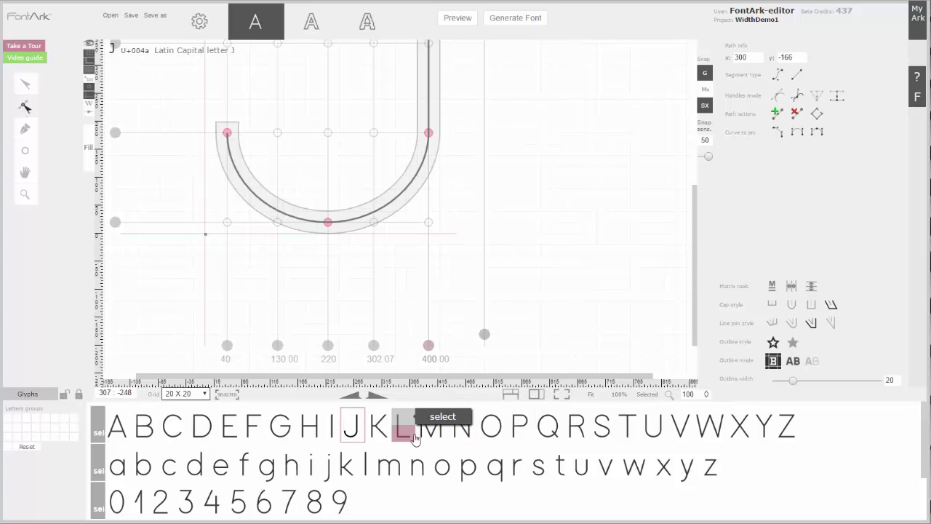
{"action": "mouse_move", "coordinate": [440, 425]}
{"action": "mouse_move", "coordinate": [336, 442]}
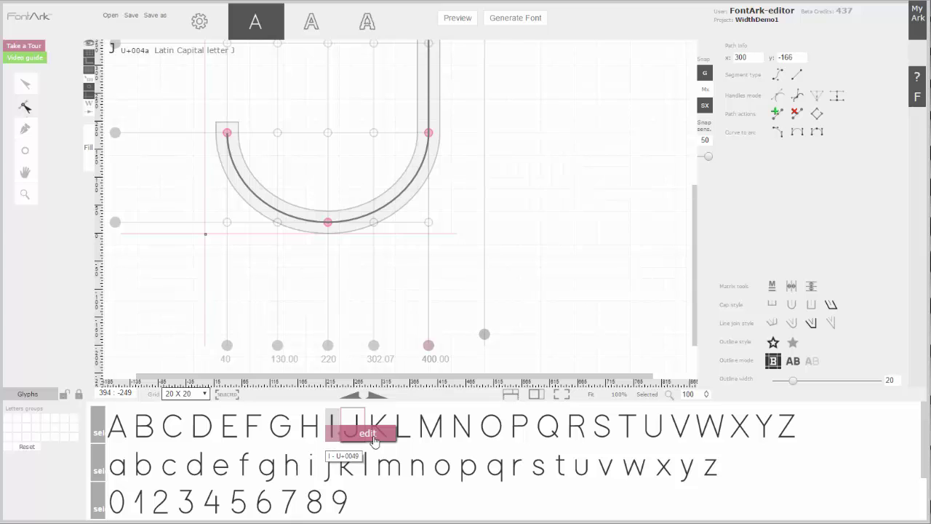
- Tighten the right-side spacing of capital P by one grid step and open capitals R and H for comparison
{"action": "left_click", "coordinate": [527, 438]}
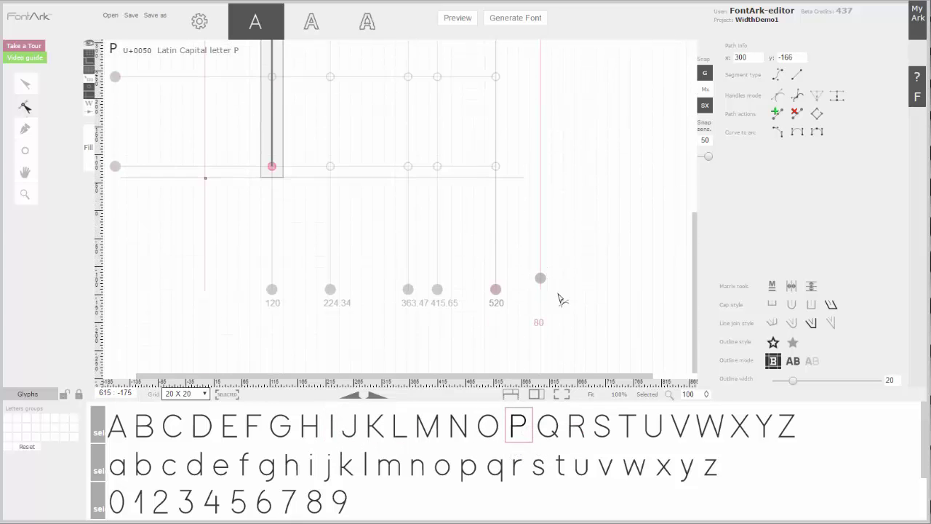
{"action": "left_click_drag", "start_coordinate": [540, 277], "coordinate": [529, 279]}
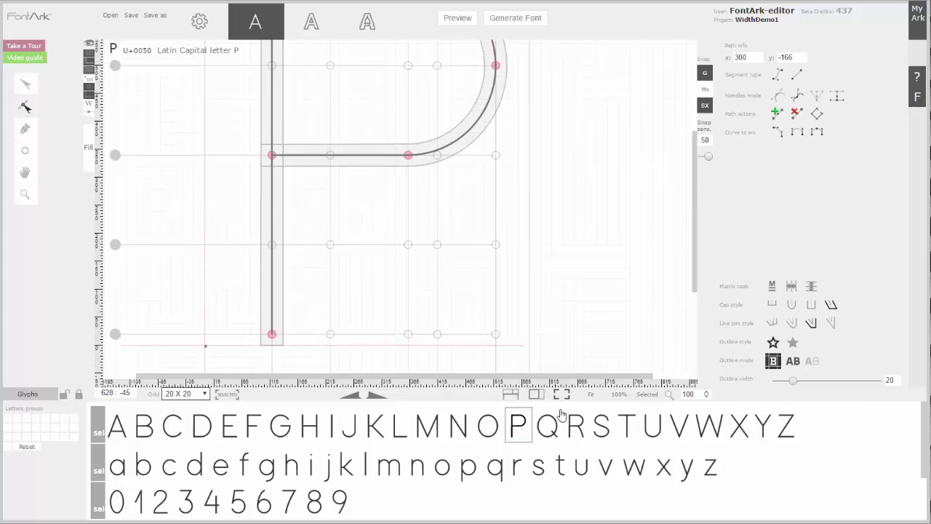
{"action": "left_click", "coordinate": [604, 436]}
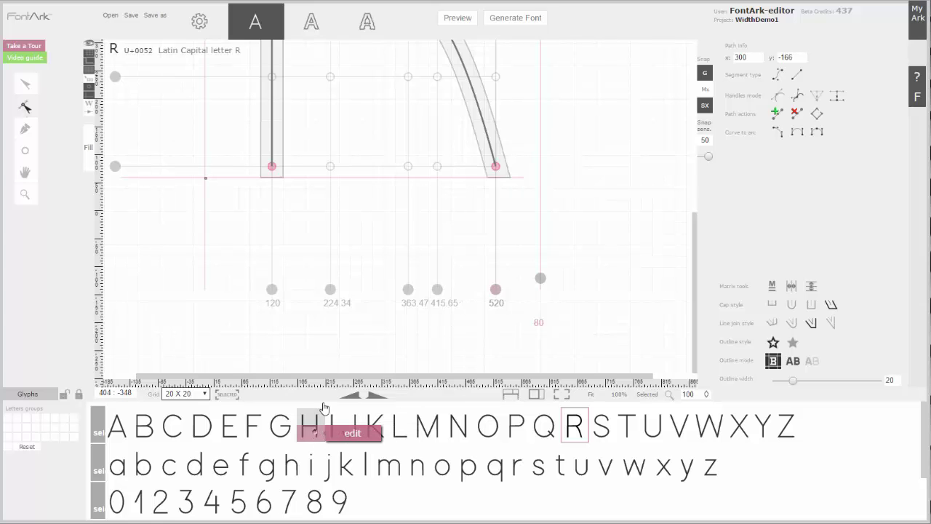
{"action": "left_click", "coordinate": [331, 433]}
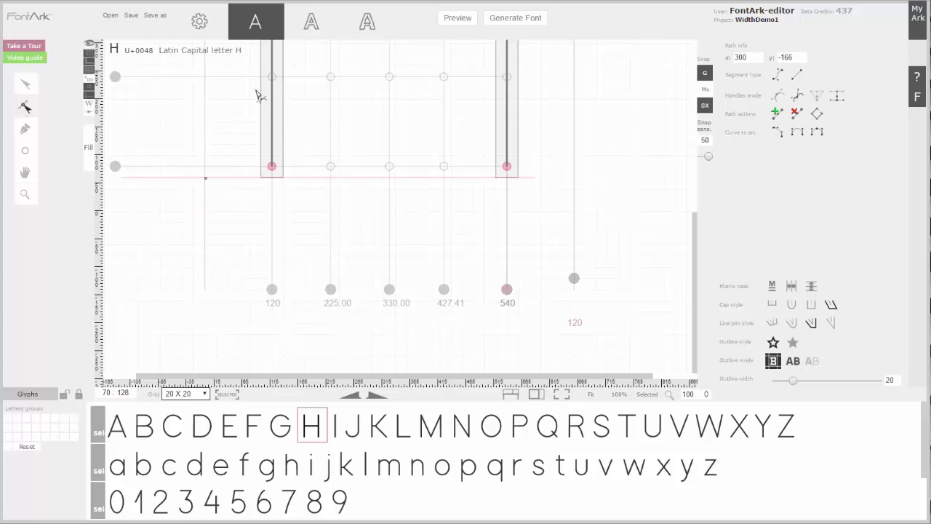
- Shift capital I so its first vertical guide is at x 80 and its stem at 120, and set its right-side spacing to 80
{"action": "mouse_move", "coordinate": [336, 434]}
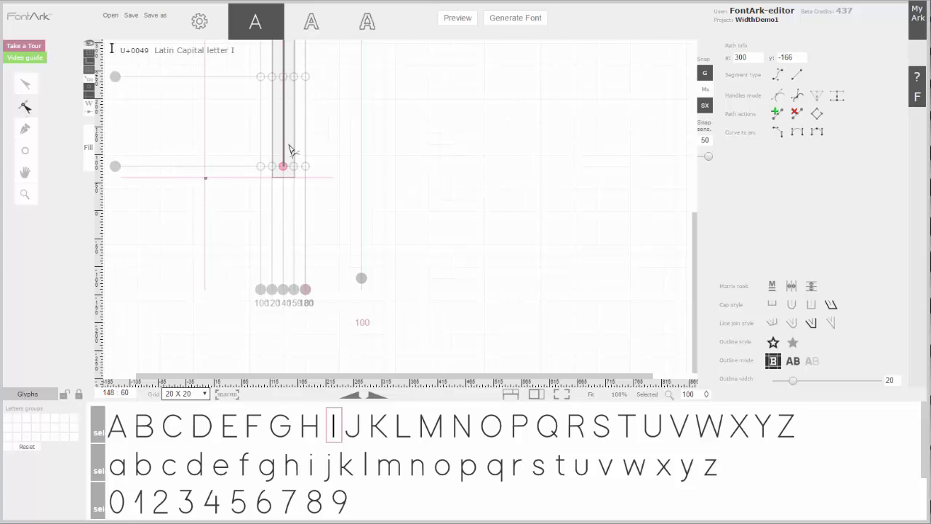
{"action": "left_click", "coordinate": [284, 291]}
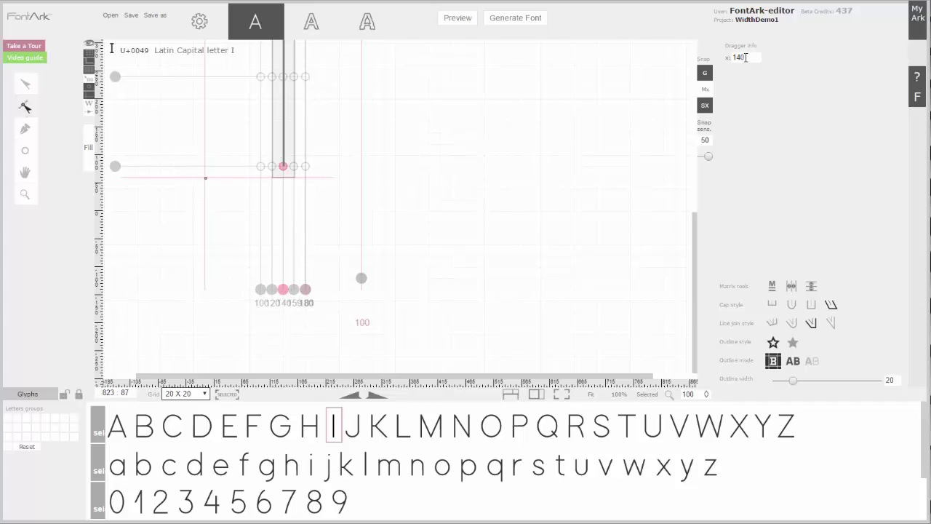
{"action": "left_click_drag", "start_coordinate": [283, 289], "coordinate": [248, 290]}
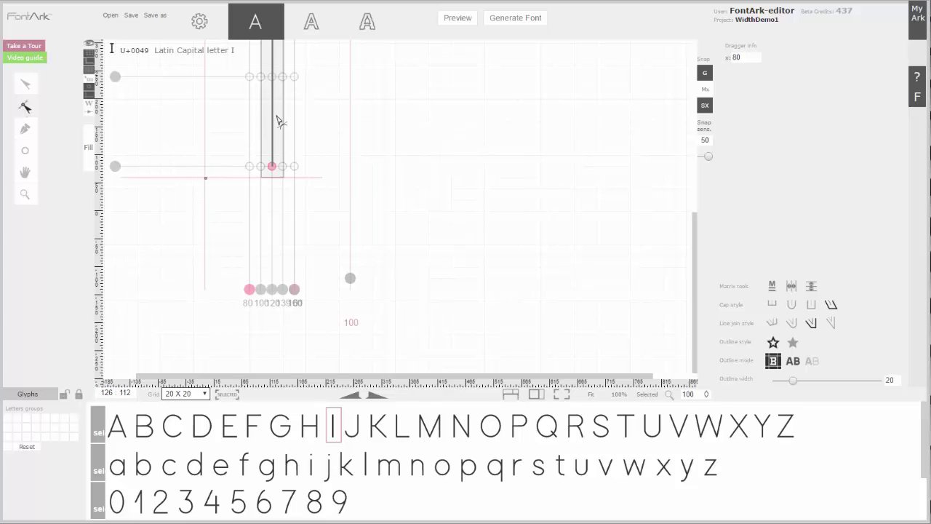
{"action": "left_click_drag", "start_coordinate": [350, 278], "coordinate": [339, 278]}
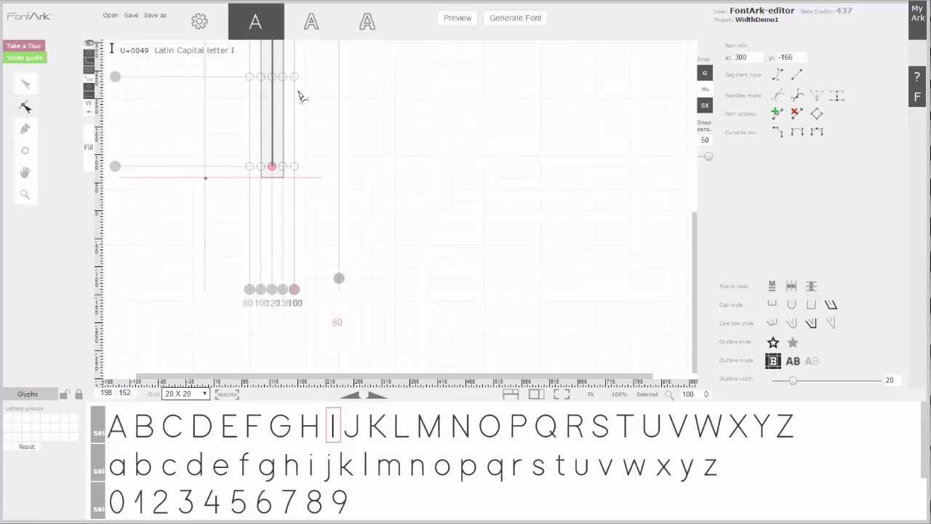
- Open the font preview to check the letter spacing in the Basic Latin sample text
{"action": "left_click", "coordinate": [452, 19]}
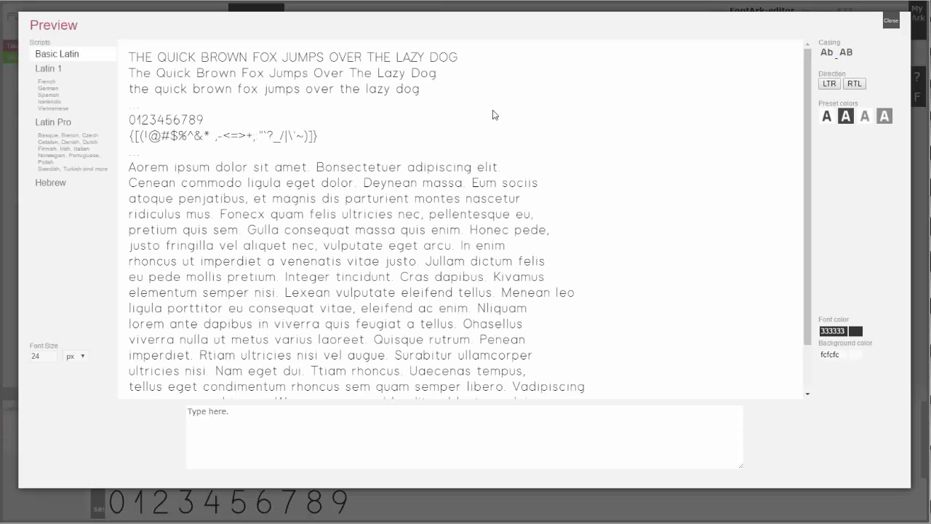
- Show the preview sample text in all capitals at a font size of 75 px
{"action": "left_click", "coordinate": [846, 54]}
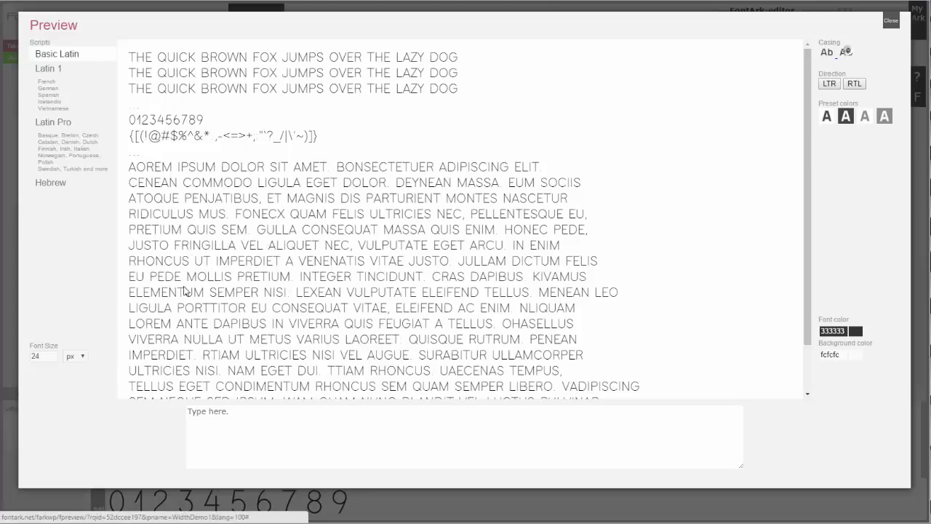
{"action": "left_click", "coordinate": [51, 356]}
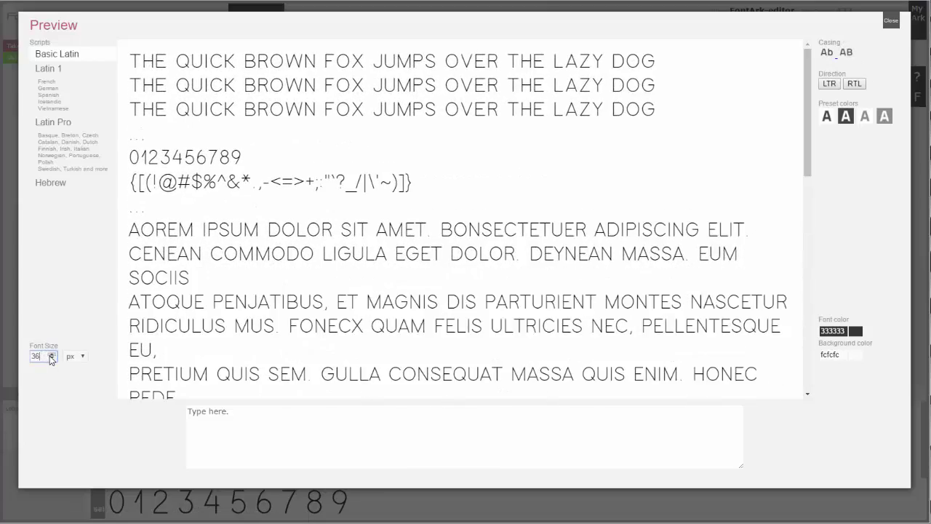
{"action": "left_click", "coordinate": [51, 356]}
- Read through the enlarged all-capitals sample text to examine the spacing between neighbouring letters
{"action": "scroll", "coordinate": [427, 177], "scroll_direction": "down", "scroll_amount": 6}
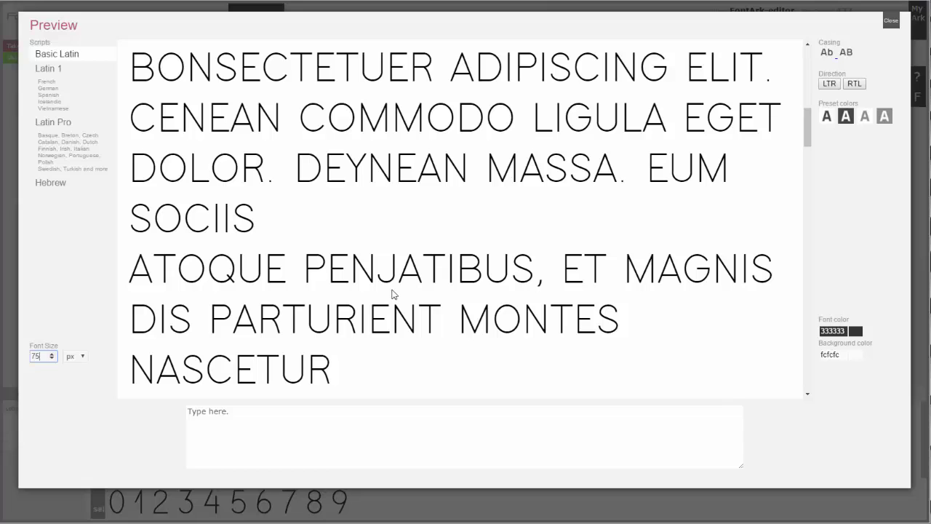
{"action": "scroll", "coordinate": [339, 221], "scroll_direction": "down", "scroll_amount": 3}
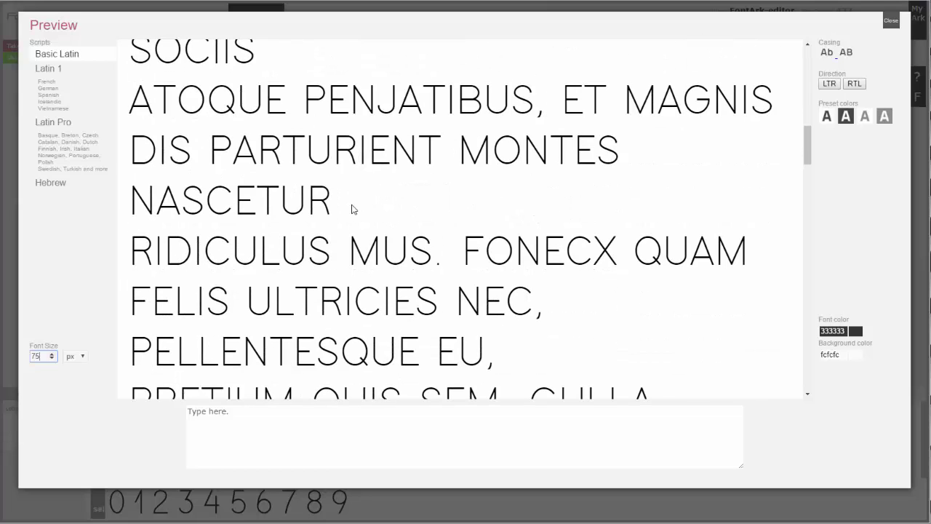
{"action": "scroll", "coordinate": [352, 210], "scroll_direction": "down", "scroll_amount": 3}
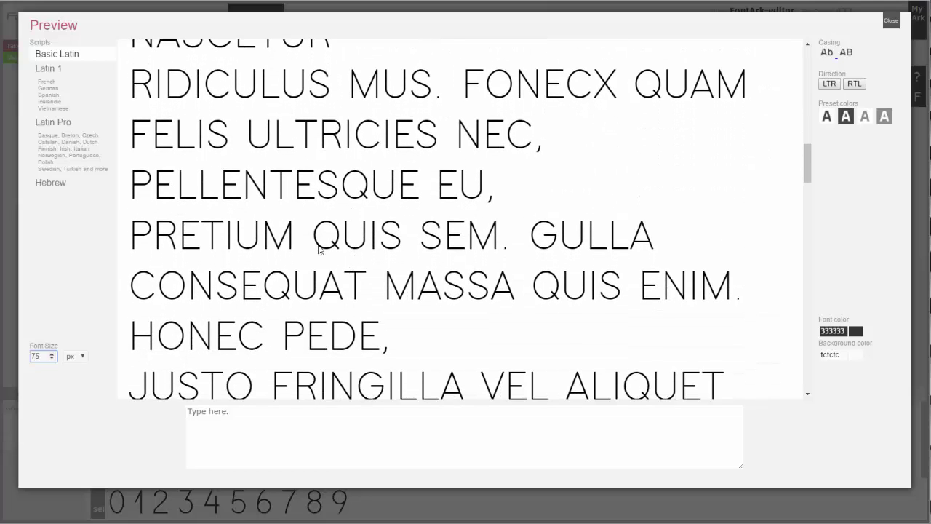
{"action": "scroll", "coordinate": [318, 249], "scroll_direction": "down", "scroll_amount": 1}
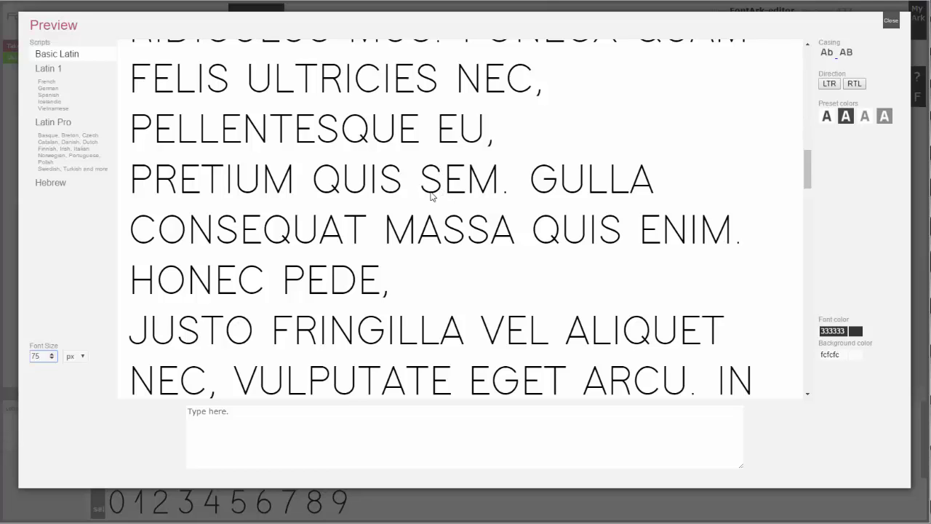
{"action": "scroll", "coordinate": [399, 193], "scroll_direction": "down", "scroll_amount": 3}
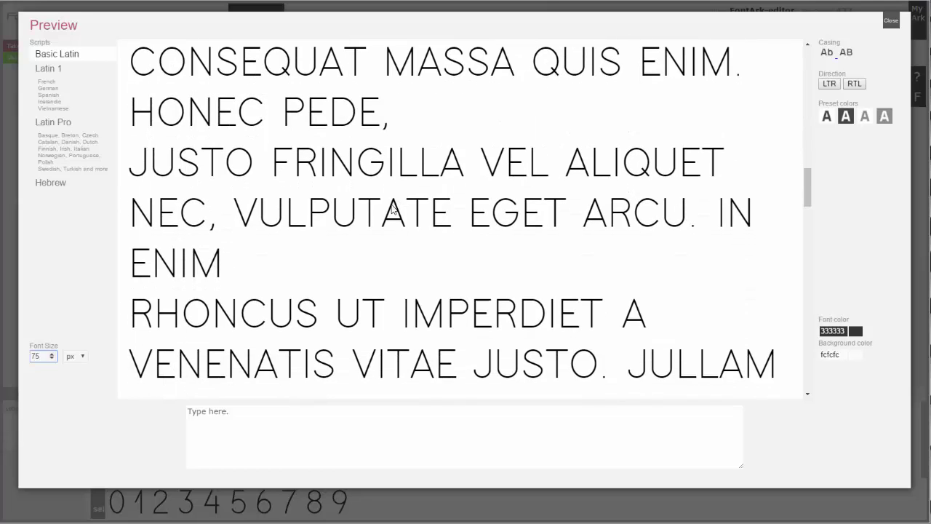
{"action": "scroll", "coordinate": [364, 238], "scroll_direction": "down", "scroll_amount": 3}
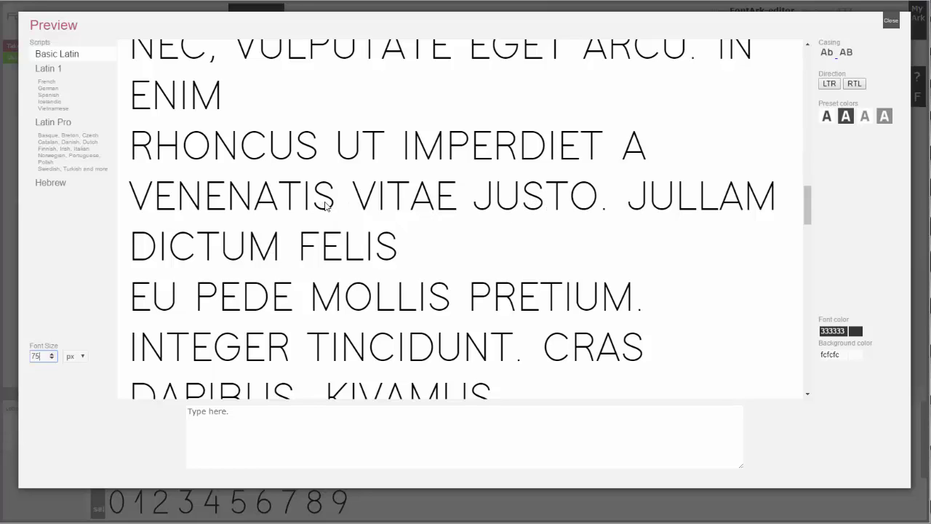
{"action": "scroll", "coordinate": [325, 206], "scroll_direction": "down", "scroll_amount": 3}
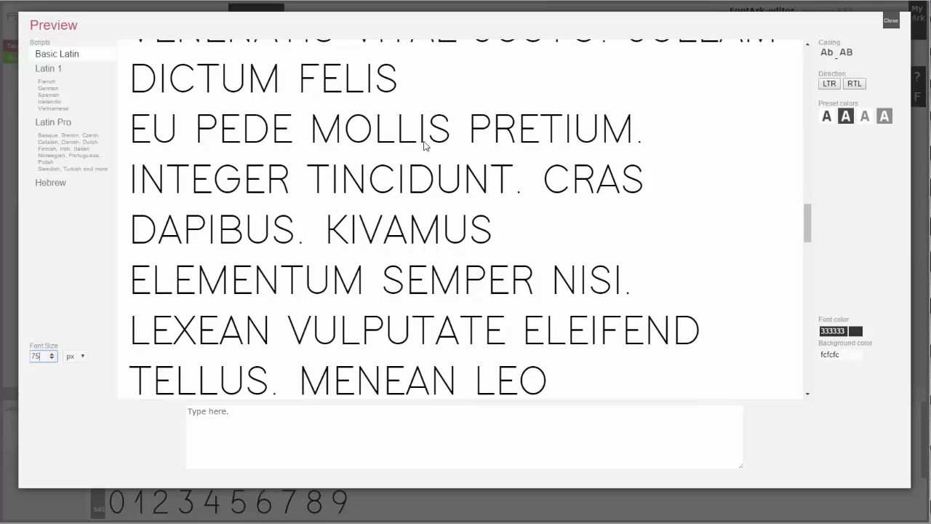
{"action": "scroll", "coordinate": [219, 141], "scroll_direction": "down", "scroll_amount": 2}
{"action": "scroll", "coordinate": [222, 197], "scroll_direction": "down", "scroll_amount": 2}
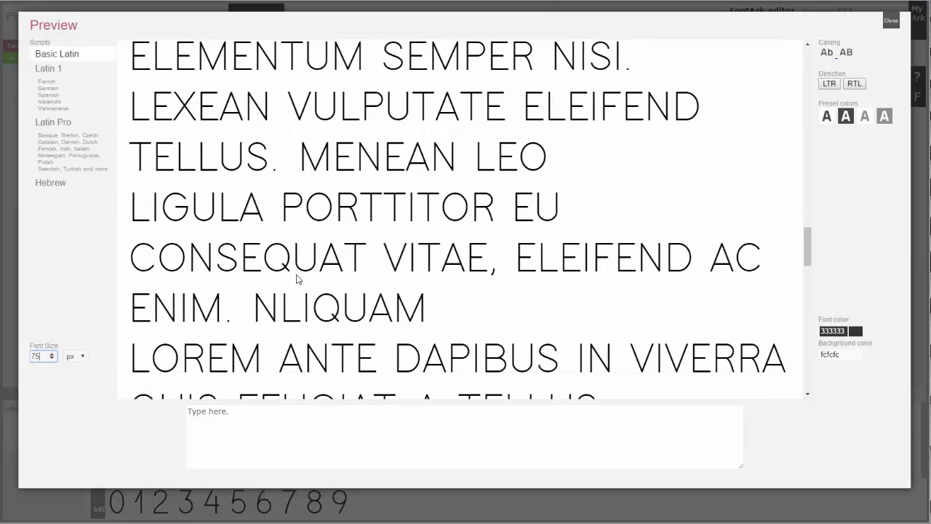
{"action": "scroll", "coordinate": [397, 217], "scroll_direction": "down", "scroll_amount": 3}
- Preview the custom test string SHSHSHOHOHOH at a font size of 119 px
{"action": "key", "text": "Tab"}
{"action": "key", "text": "Tab"}
{"action": "type", "text": "SHS"}
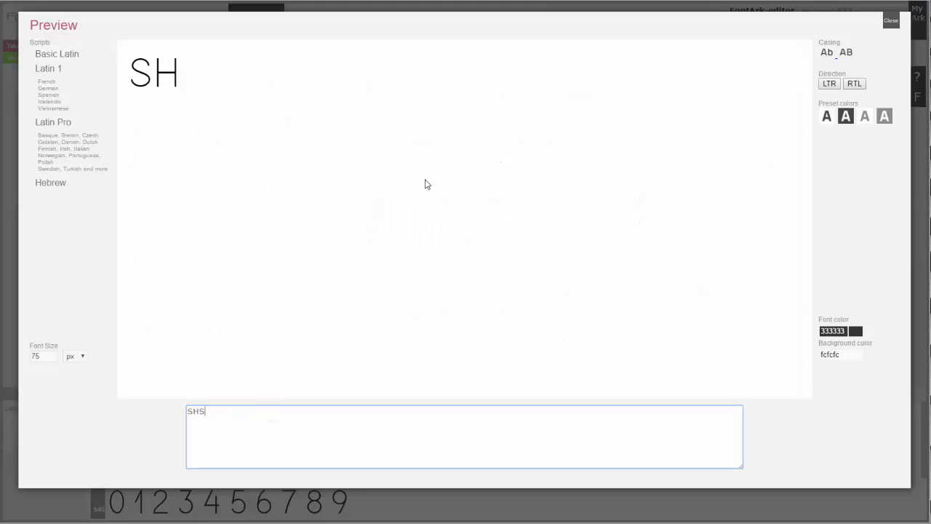
{"action": "type", "text": "HSHOHOHOH"}
{"action": "left_click", "coordinate": [51, 354]}
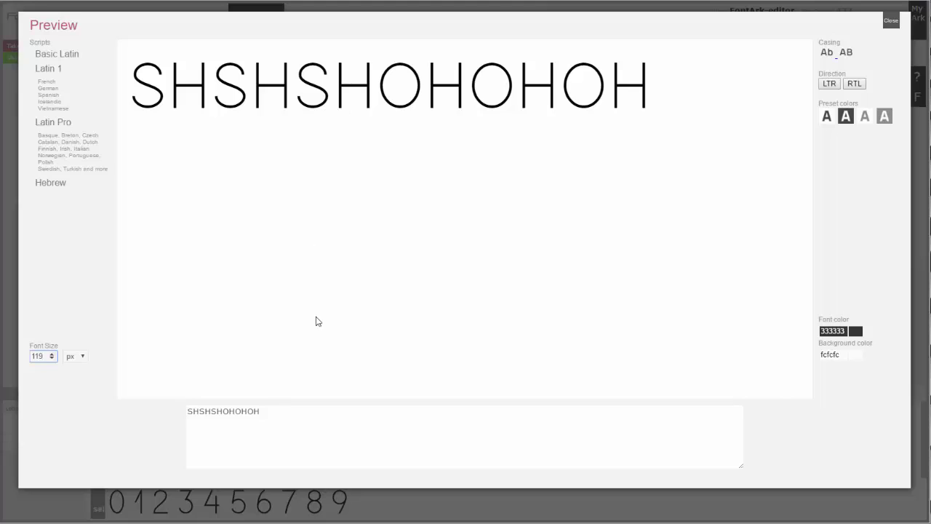
- Extend the test string with PHPHPHPPHPHPHRHRHRHRH and add a second line reading PTPTPPJPJPJOJOJ
{"action": "left_click", "coordinate": [276, 411]}
{"action": "type", "text": "PHPHPHPPHPHP"}
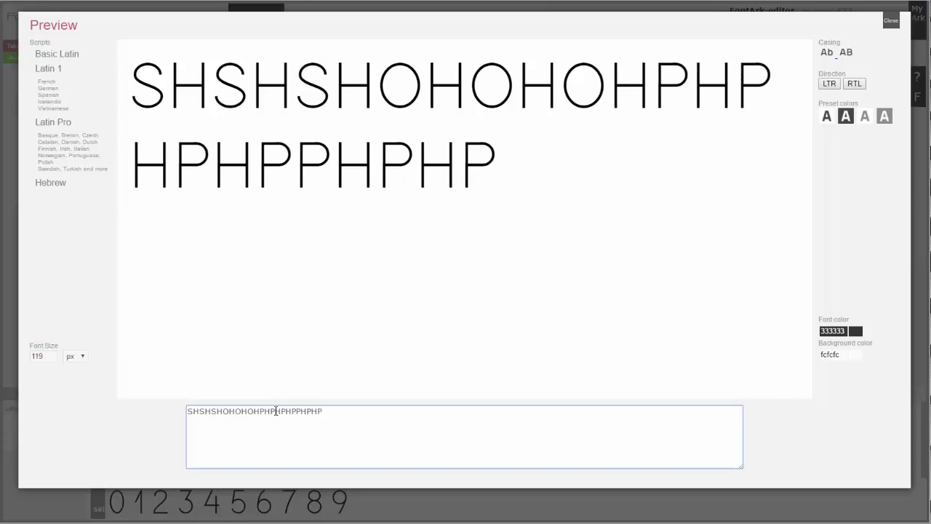
{"action": "type", "text": "HPHRHRHRHRH"}
{"action": "key", "text": "Return"}
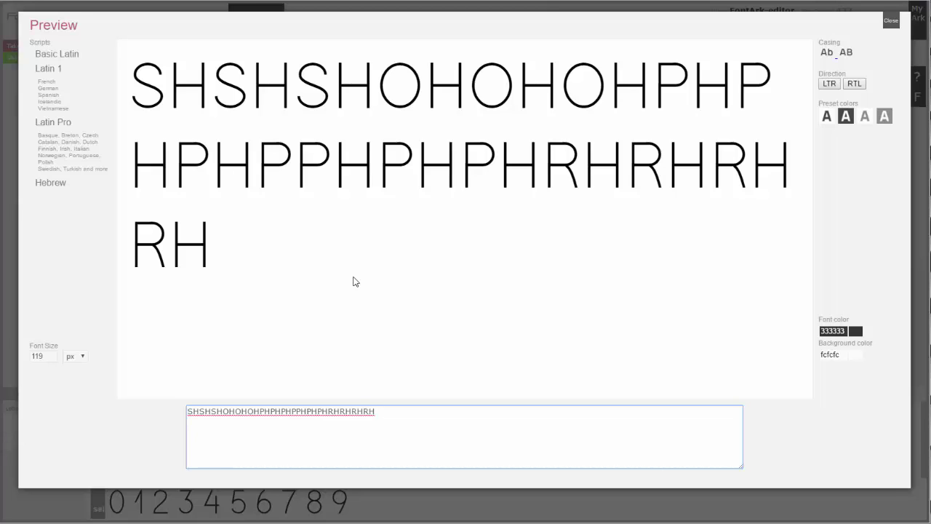
{"action": "type", "text": "PTPTPPJPJPJ"}
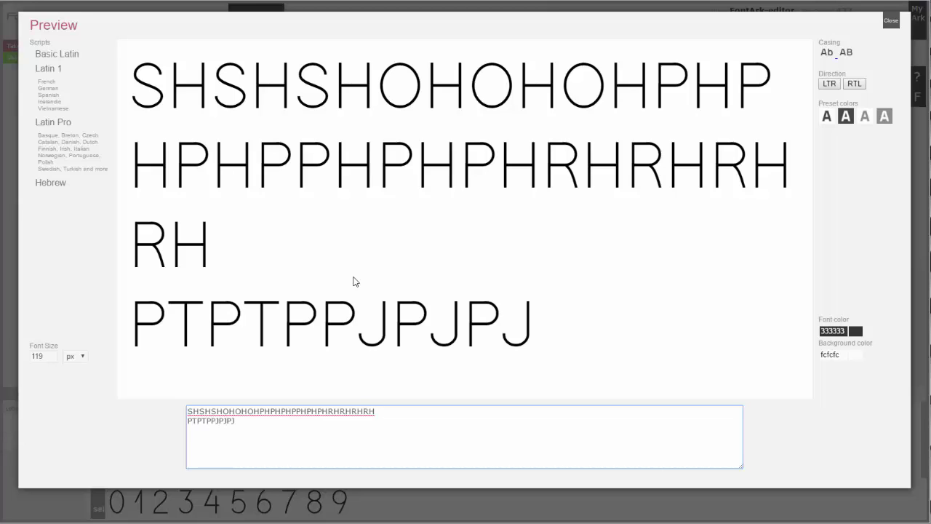
{"action": "type", "text": "OJOJ"}
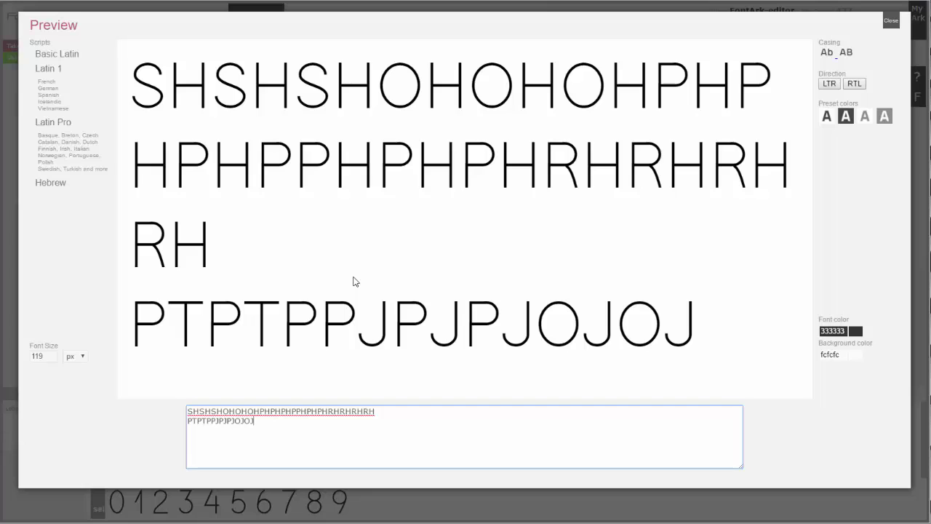
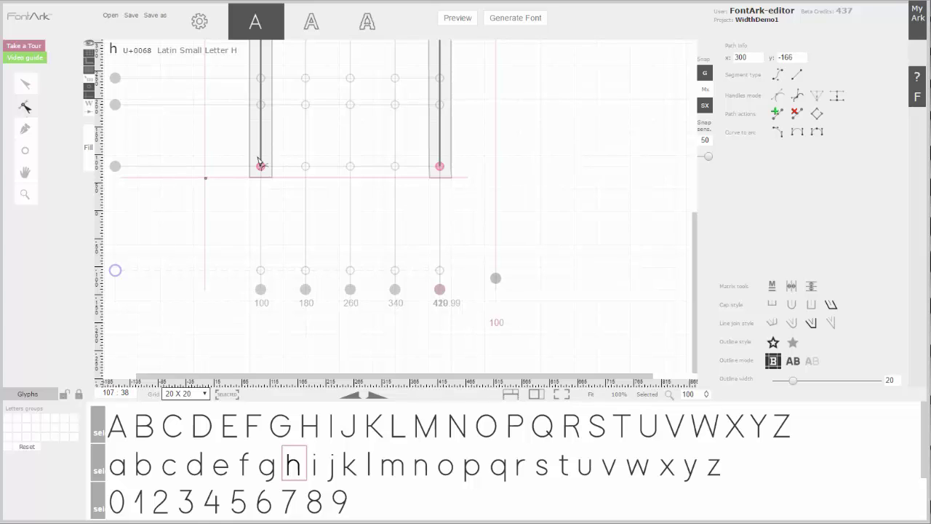
- Set the right-side spacing of lowercase h, m, n and u together to 80, and clear the glyph selection
{"action": "scroll", "coordinate": [240, 169], "scroll_direction": "up", "scroll_amount": 3}
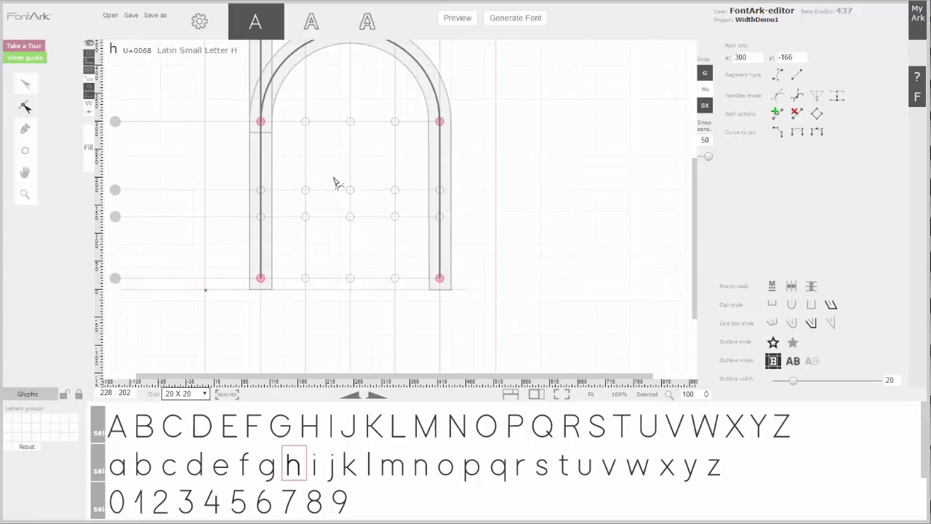
{"action": "scroll", "coordinate": [334, 182], "scroll_direction": "down", "scroll_amount": 1}
{"action": "scroll", "coordinate": [335, 182], "scroll_direction": "down", "scroll_amount": 3}
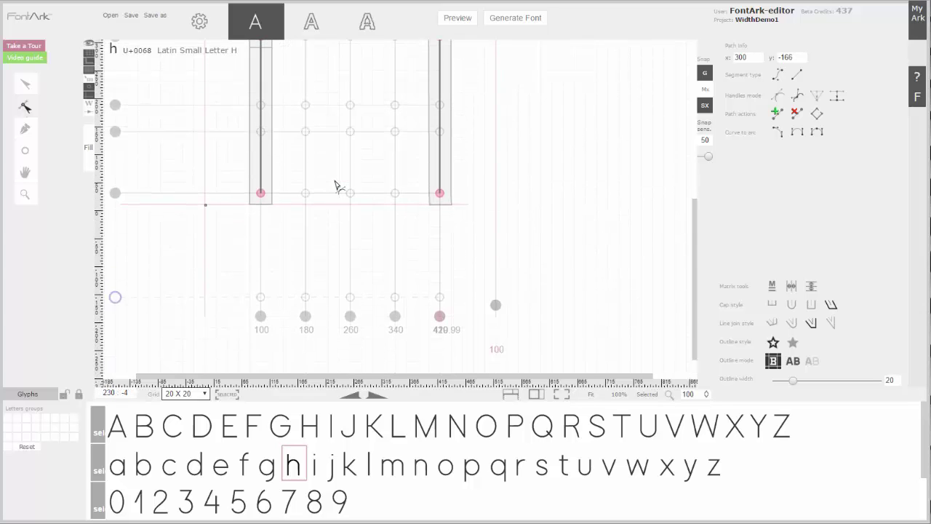
{"action": "mouse_move", "coordinate": [405, 473]}
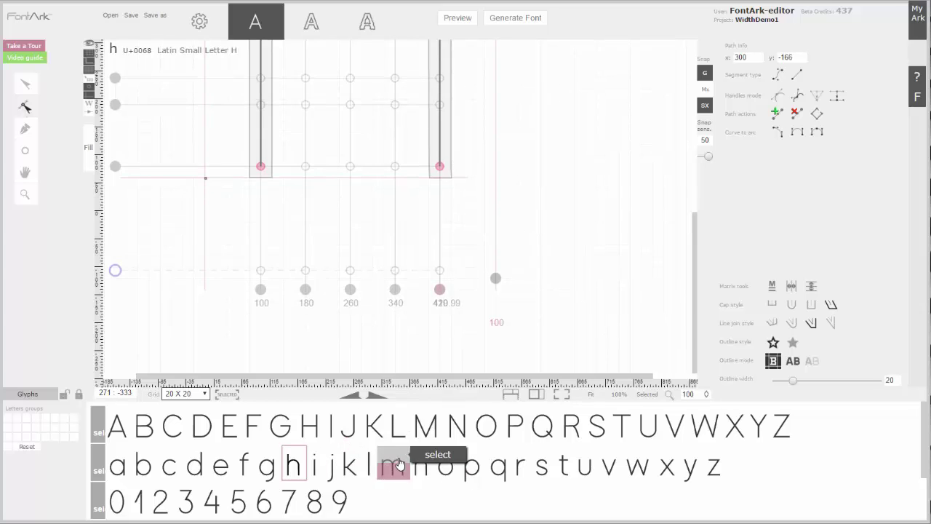
{"action": "scroll", "coordinate": [495, 183], "scroll_direction": "up", "scroll_amount": 4}
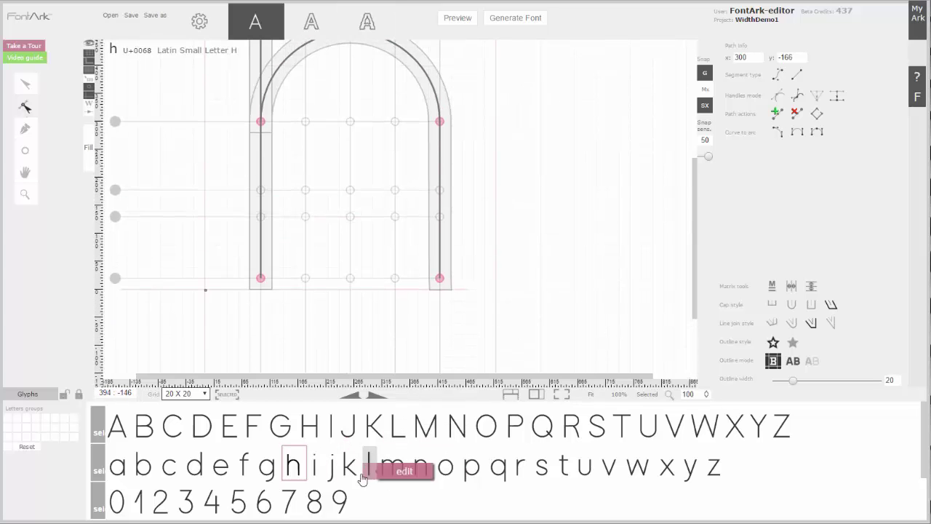
{"action": "left_click", "coordinate": [393, 466]}
{"action": "left_click", "coordinate": [421, 462]}
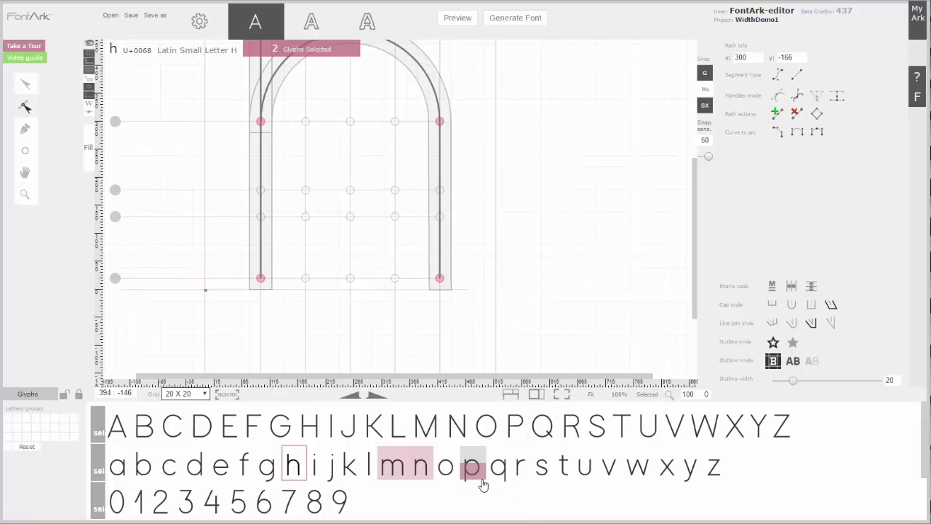
{"action": "left_click", "coordinate": [586, 464]}
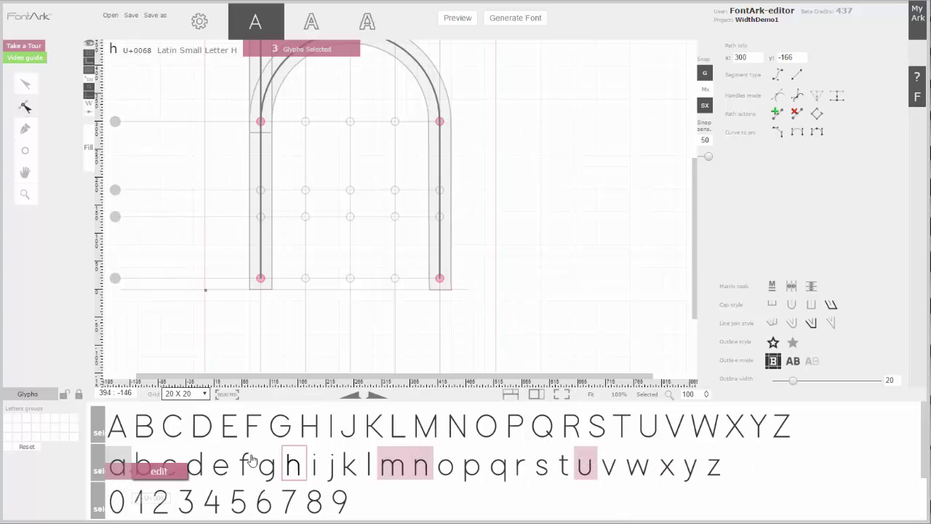
{"action": "scroll", "coordinate": [490, 250], "scroll_direction": "down", "scroll_amount": 3}
{"action": "left_click_drag", "start_coordinate": [488, 278], "coordinate": [478, 278]}
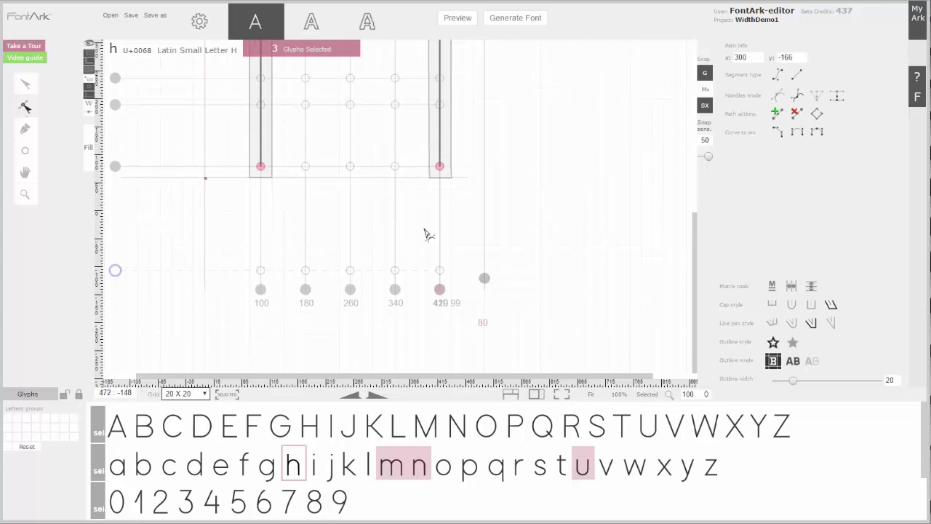
{"action": "left_click", "coordinate": [322, 54]}
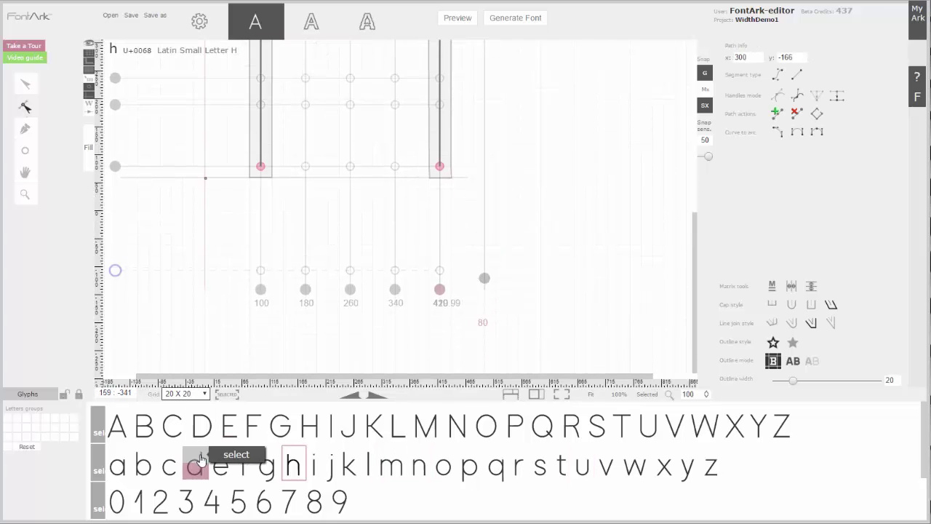
- Shift the first vertical guide of lowercase o to x 60 together with a, c, d, e, g, q and s, and clear the selection
{"action": "left_click", "coordinate": [441, 464]}
{"action": "scroll", "coordinate": [371, 233], "scroll_direction": "up", "scroll_amount": 3}
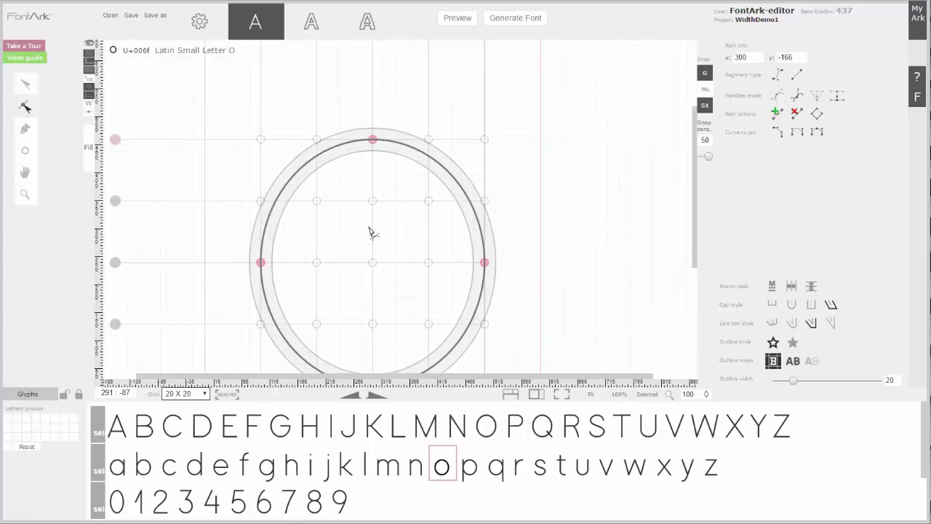
{"action": "scroll", "coordinate": [371, 233], "scroll_direction": "down", "scroll_amount": 3}
{"action": "left_click", "coordinate": [120, 464]}
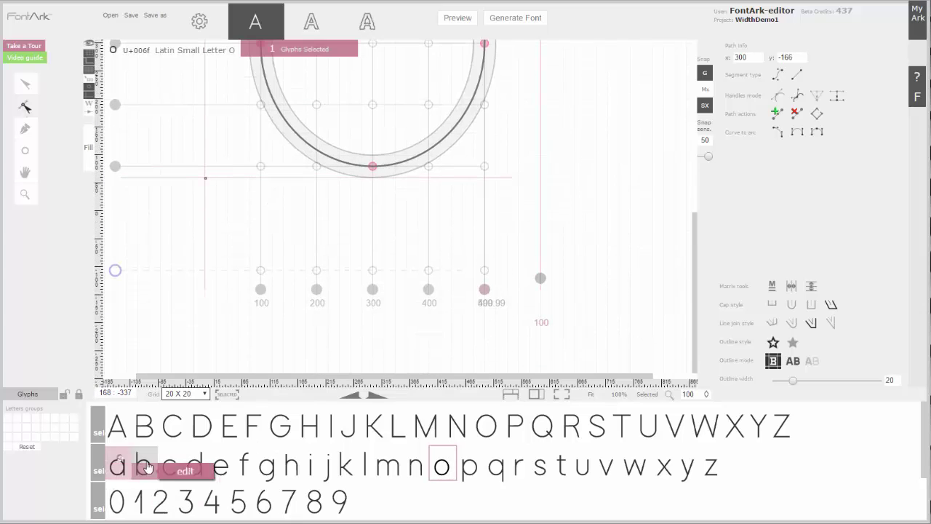
{"action": "left_click", "coordinate": [170, 463]}
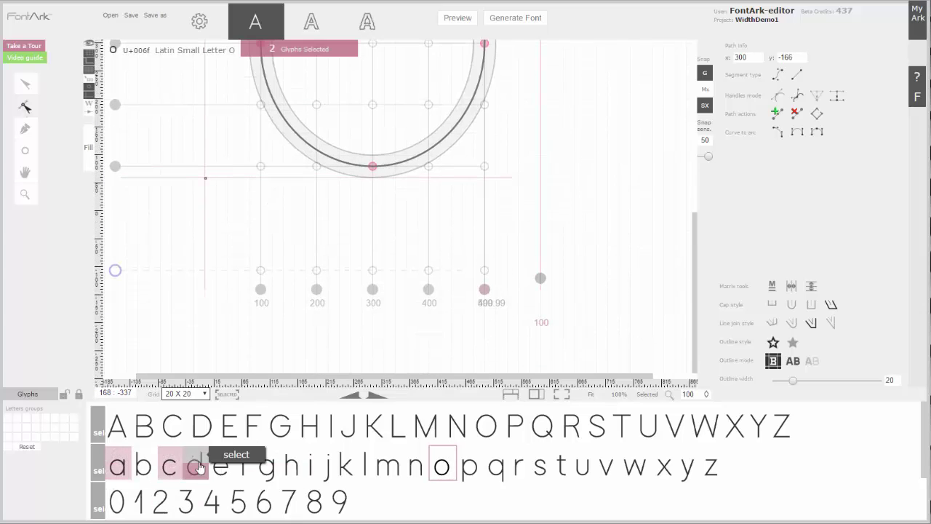
{"action": "left_click", "coordinate": [195, 464]}
{"action": "left_click", "coordinate": [221, 464]}
{"action": "left_click", "coordinate": [270, 463]}
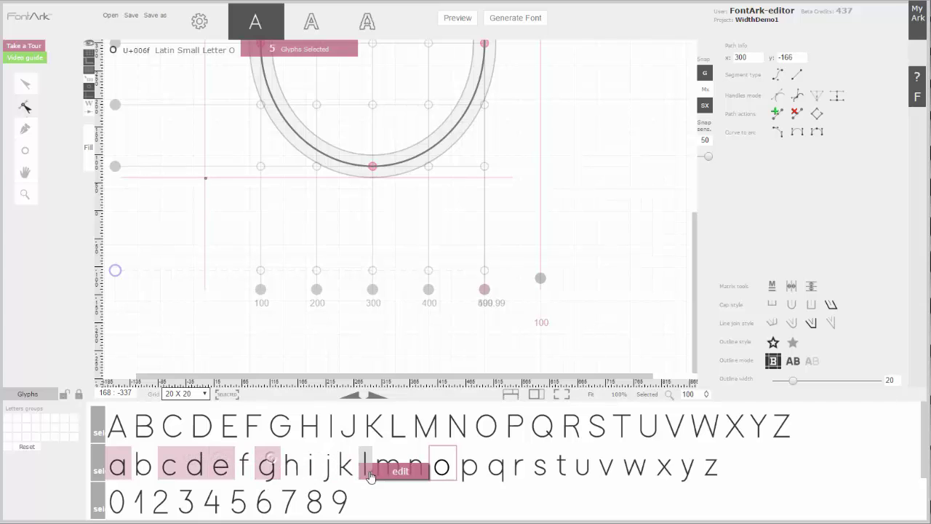
{"action": "left_click", "coordinate": [493, 463]}
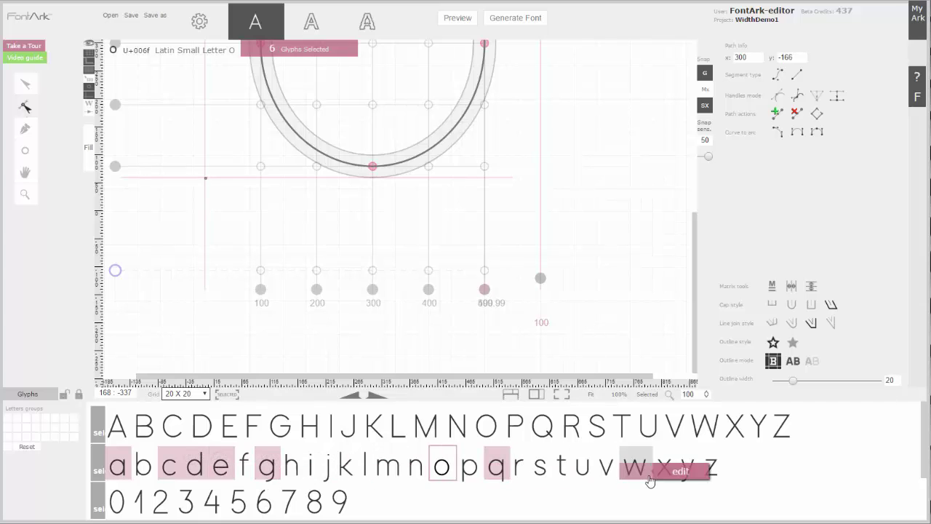
{"action": "left_click", "coordinate": [540, 464]}
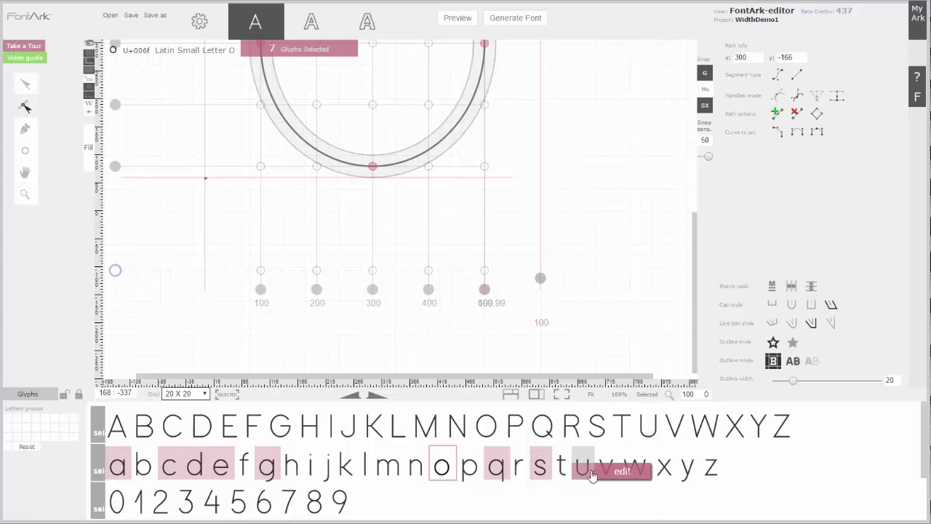
{"action": "left_click_drag", "start_coordinate": [265, 289], "coordinate": [245, 290]}
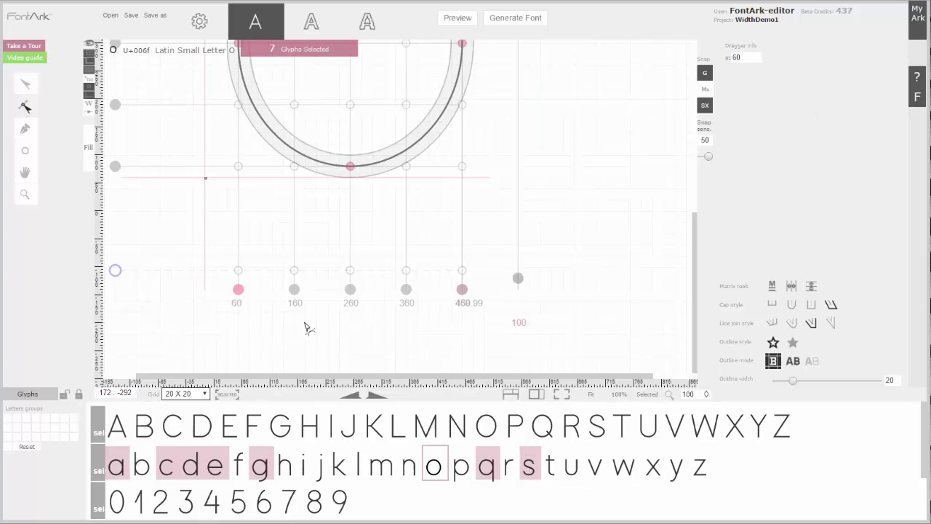
{"action": "left_click", "coordinate": [310, 48]}
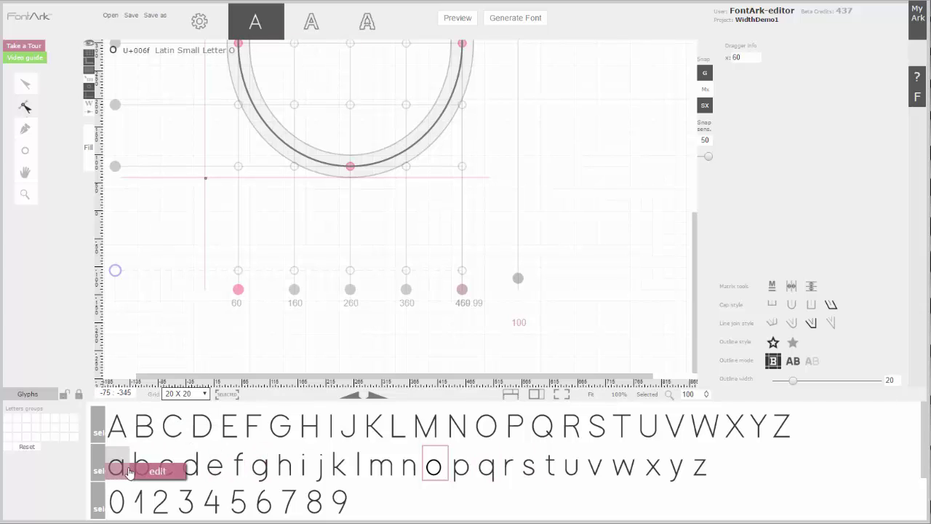
- Set the right-side spacing of lowercase o to 60 together with b, c, e, p and s, and clear the selection
{"action": "left_click", "coordinate": [142, 466]}
{"action": "left_click", "coordinate": [168, 466]}
{"action": "left_click", "coordinate": [215, 465]}
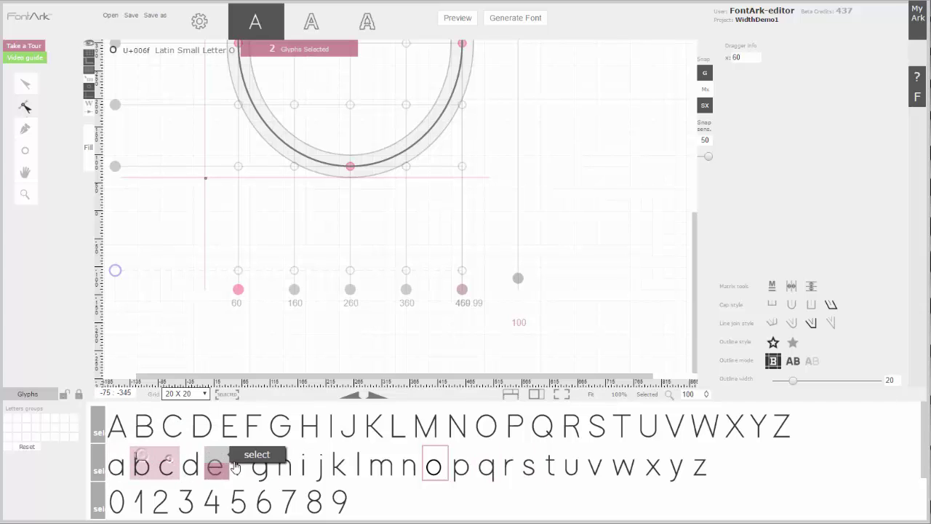
{"action": "left_click", "coordinate": [461, 465]}
{"action": "left_click", "coordinate": [528, 465]}
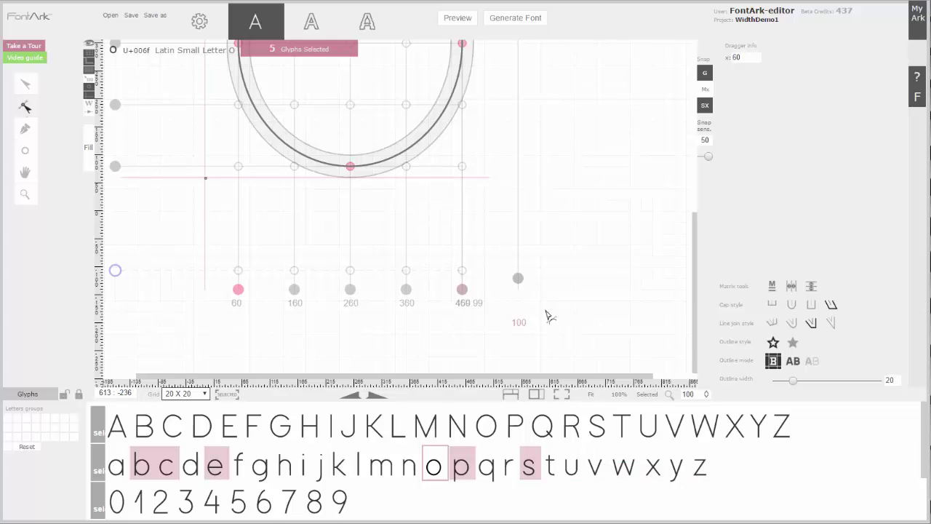
{"action": "left_click_drag", "start_coordinate": [520, 278], "coordinate": [502, 280]}
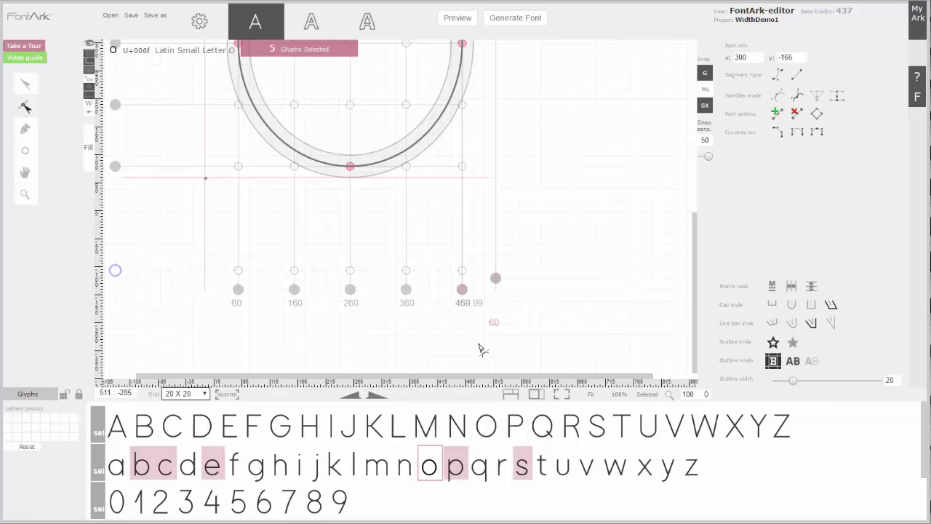
{"action": "left_click", "coordinate": [342, 49]}
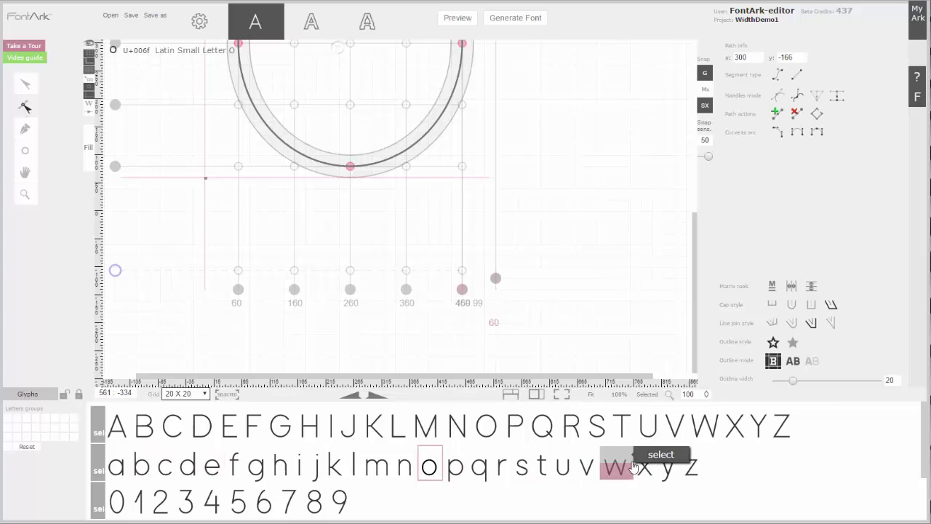
- Shift the first vertical guide of lowercase z to x 40 together with f, j, t, v, w, x and y
{"action": "left_click", "coordinate": [688, 467]}
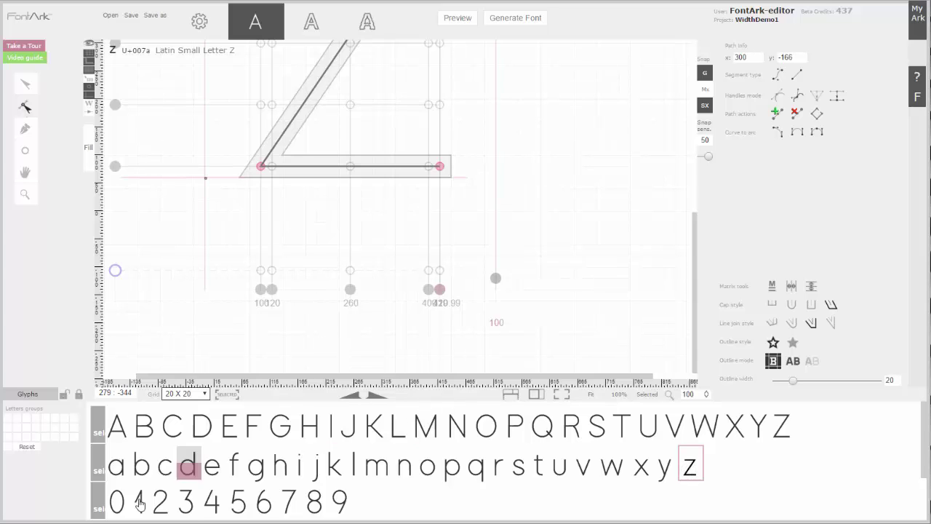
{"action": "left_click", "coordinate": [232, 473]}
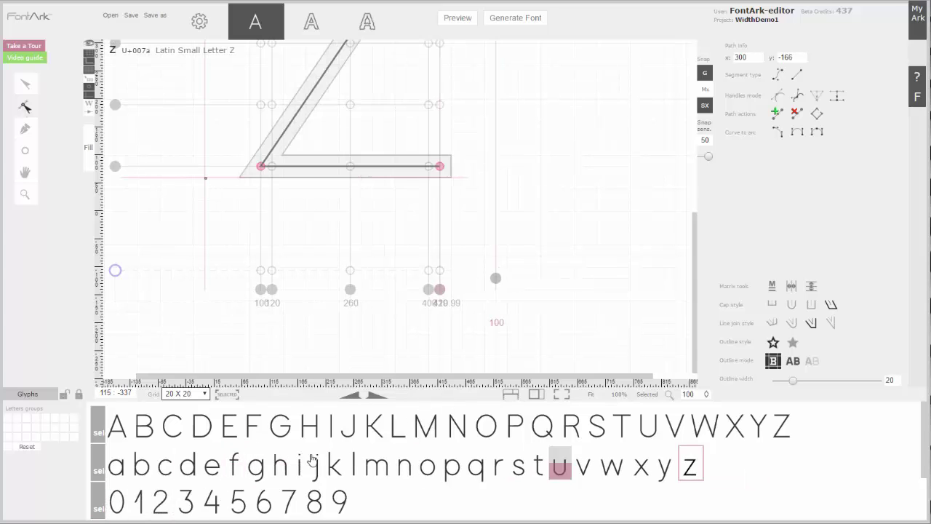
{"action": "left_click", "coordinate": [233, 466]}
{"action": "left_click", "coordinate": [316, 466]}
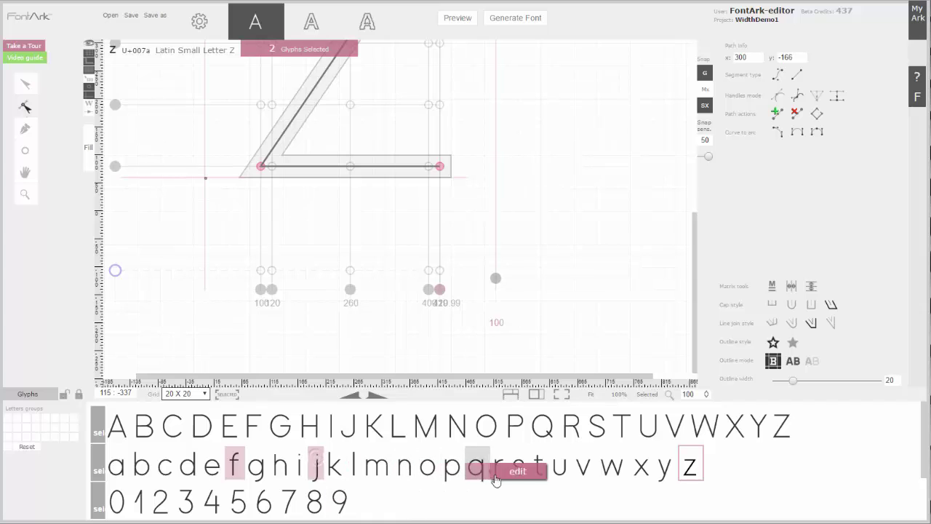
{"action": "left_click", "coordinate": [539, 466]}
{"action": "left_click", "coordinate": [582, 466]}
{"action": "left_click", "coordinate": [612, 466]}
{"action": "left_click", "coordinate": [641, 465]}
{"action": "left_click", "coordinate": [663, 465]}
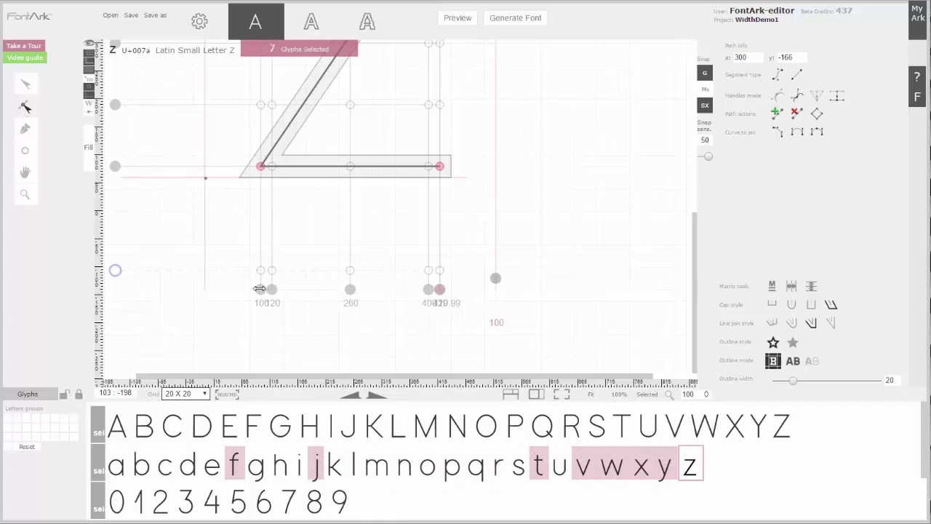
{"action": "left_click_drag", "start_coordinate": [260, 289], "coordinate": [230, 290]}
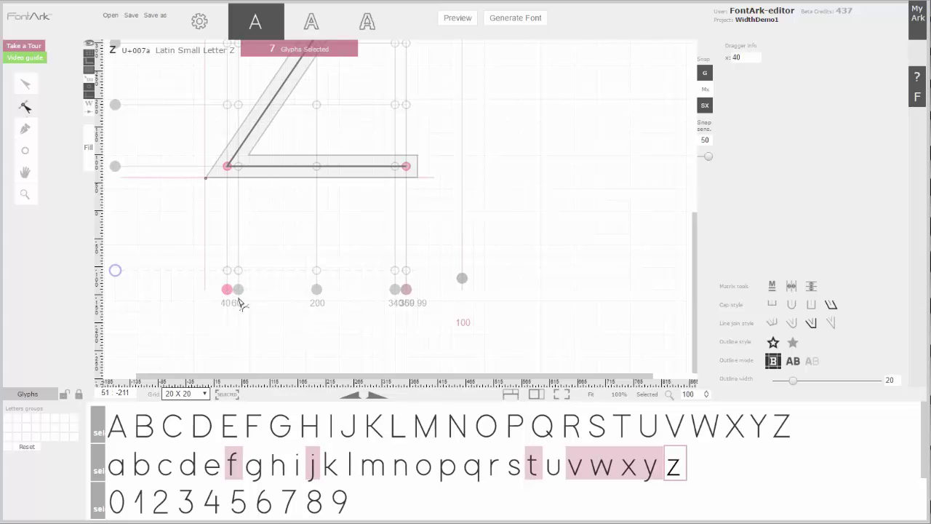
- Check the vertical guide positions in lowercase j, t and f
{"action": "left_click", "coordinate": [311, 477]}
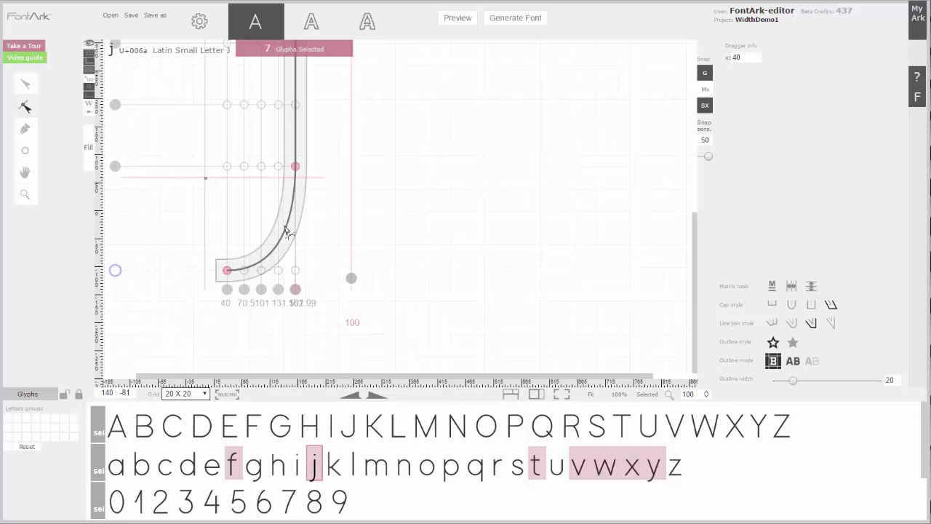
{"action": "left_click", "coordinate": [535, 464]}
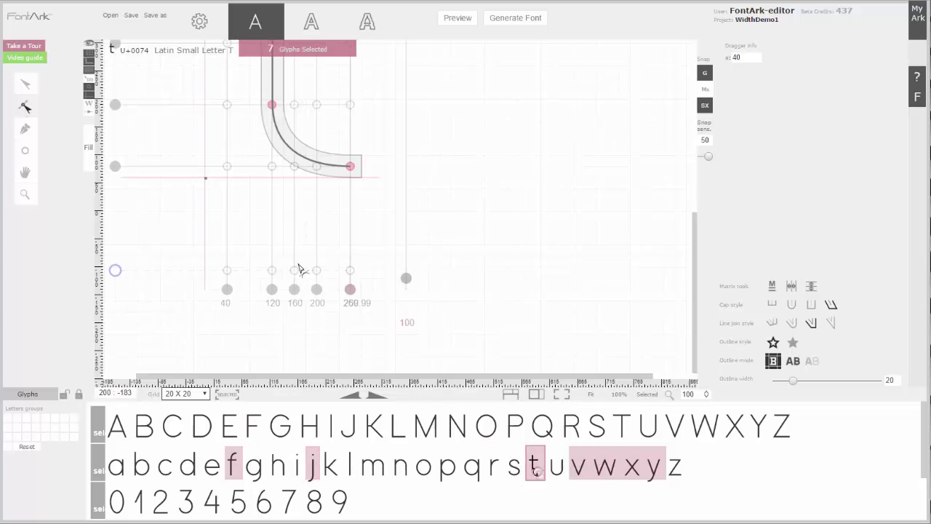
{"action": "scroll", "coordinate": [222, 291], "scroll_direction": "down", "scroll_amount": 5}
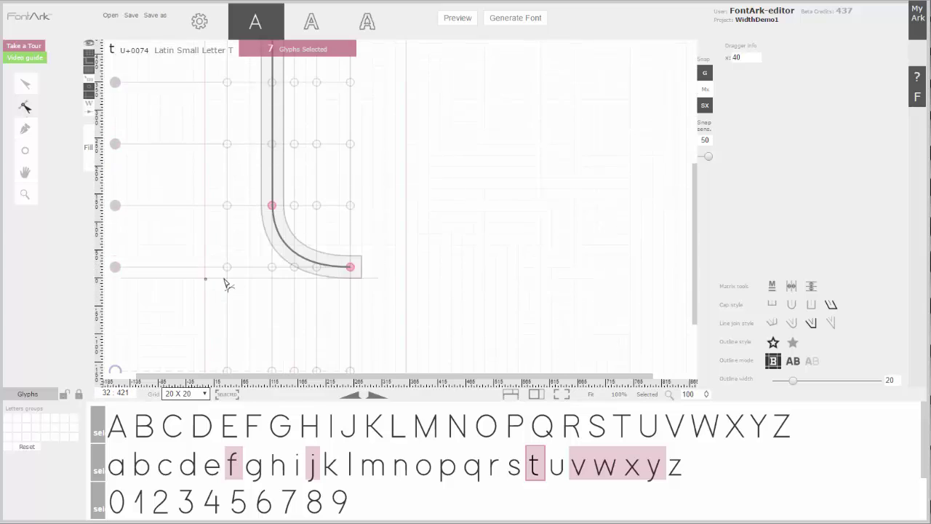
{"action": "left_click", "coordinate": [228, 469]}
{"action": "scroll", "coordinate": [229, 260], "scroll_direction": "up", "scroll_amount": 5}
{"action": "scroll", "coordinate": [235, 301], "scroll_direction": "down", "scroll_amount": 3}
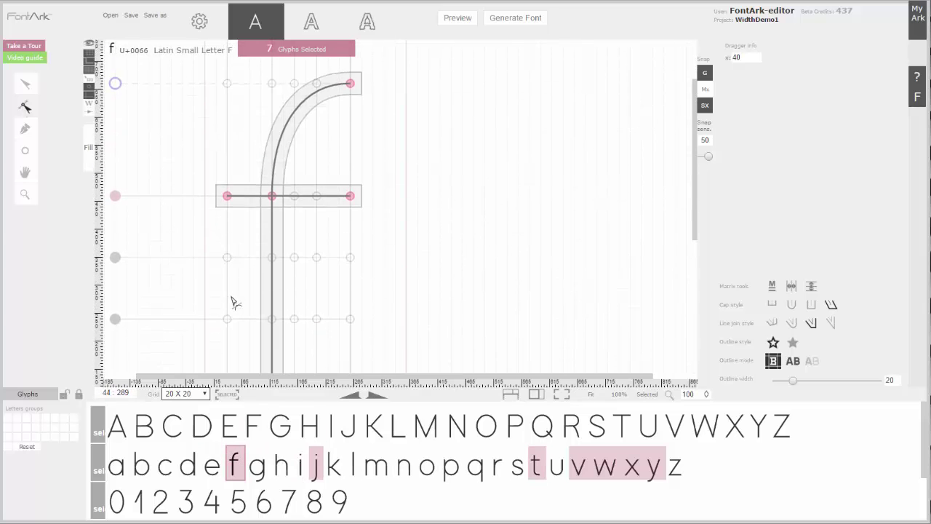
- Set the right-side spacing of lowercase z to 40 together with f, k, r, t, v, w, x and y, and clear the selection
{"action": "left_click", "coordinate": [673, 472]}
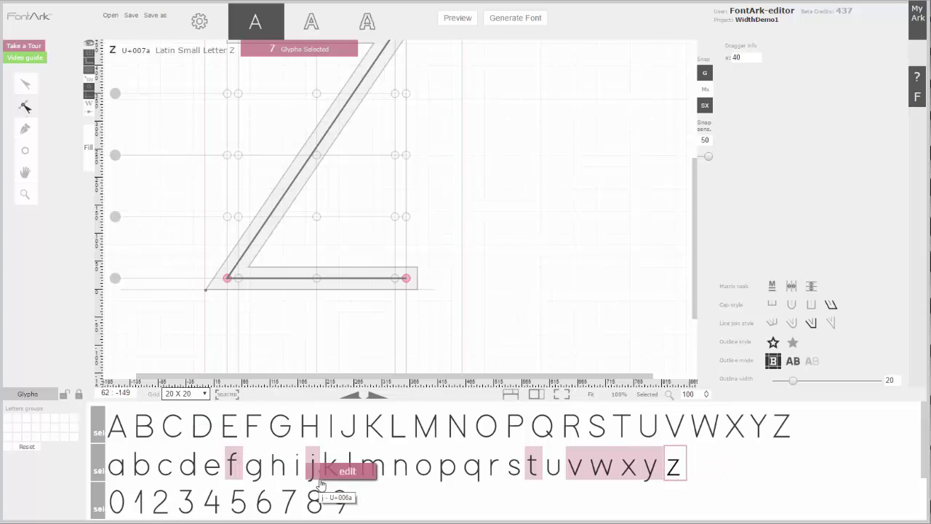
{"action": "left_click", "coordinate": [364, 455]}
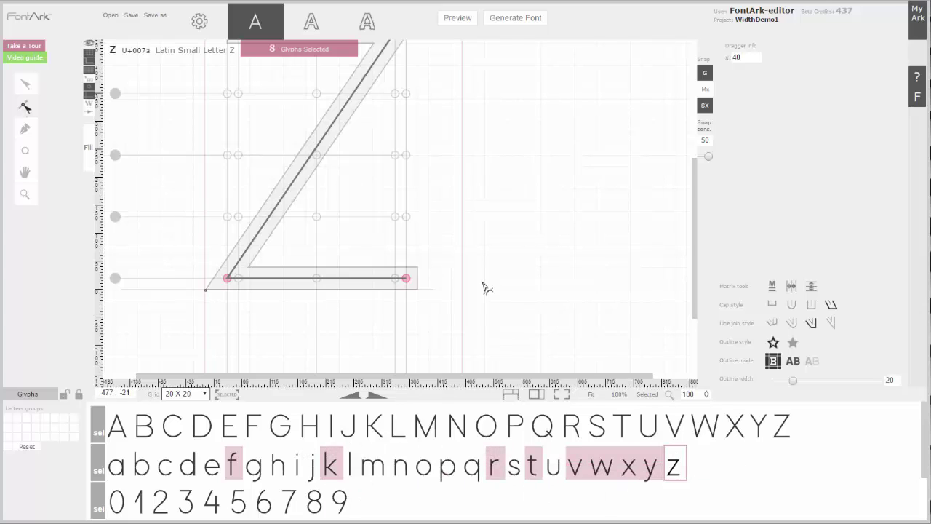
{"action": "scroll", "coordinate": [476, 298], "scroll_direction": "down", "scroll_amount": 3}
{"action": "left_click_drag", "start_coordinate": [459, 279], "coordinate": [431, 277]}
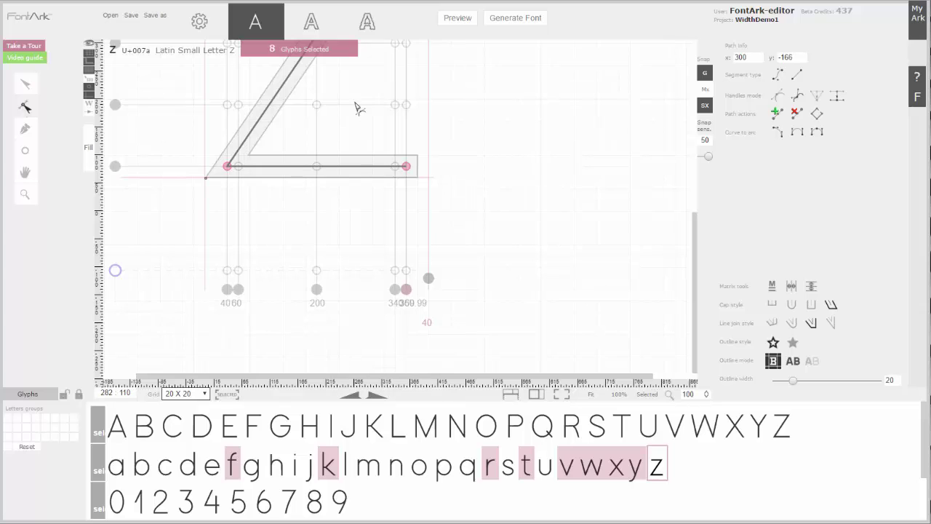
{"action": "left_click", "coordinate": [339, 57]}
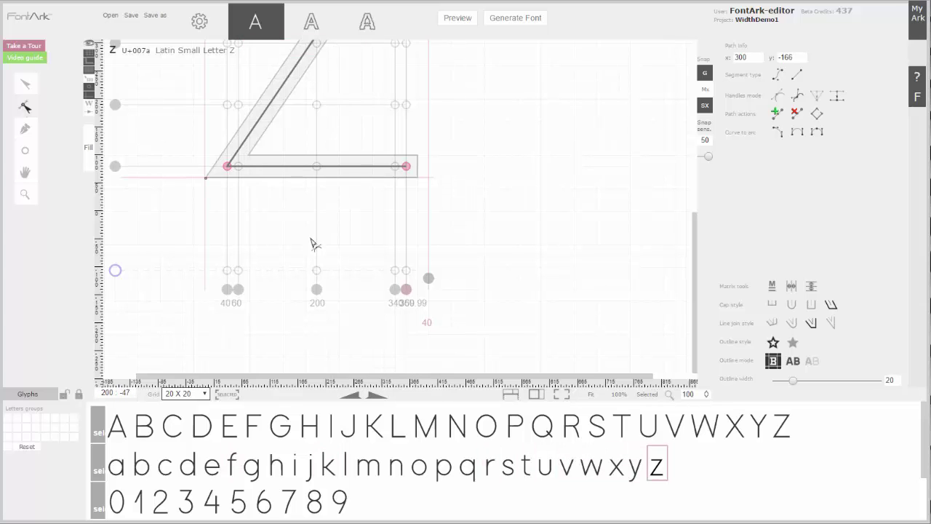
- Compare lowercase i with h's guide positions and shift i's guides so its stem sits at x 100
{"action": "left_click", "coordinate": [298, 470]}
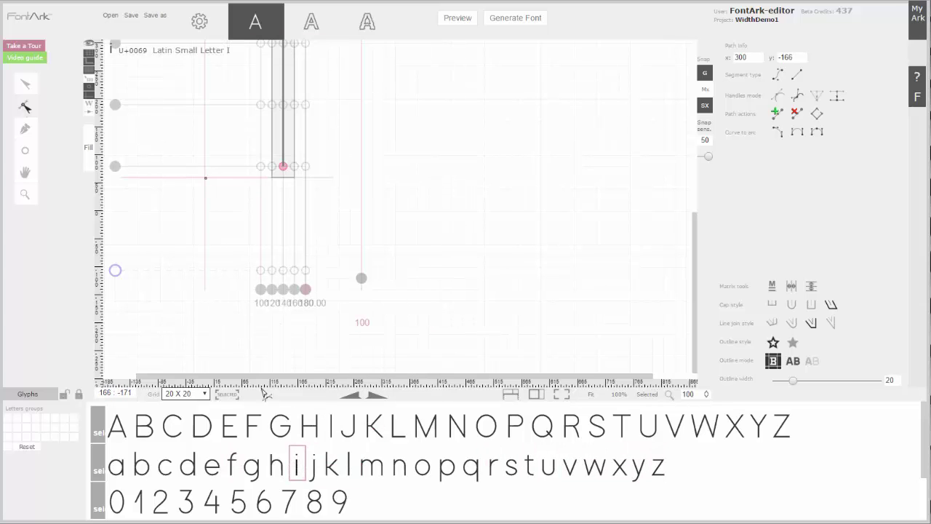
{"action": "left_click", "coordinate": [269, 474]}
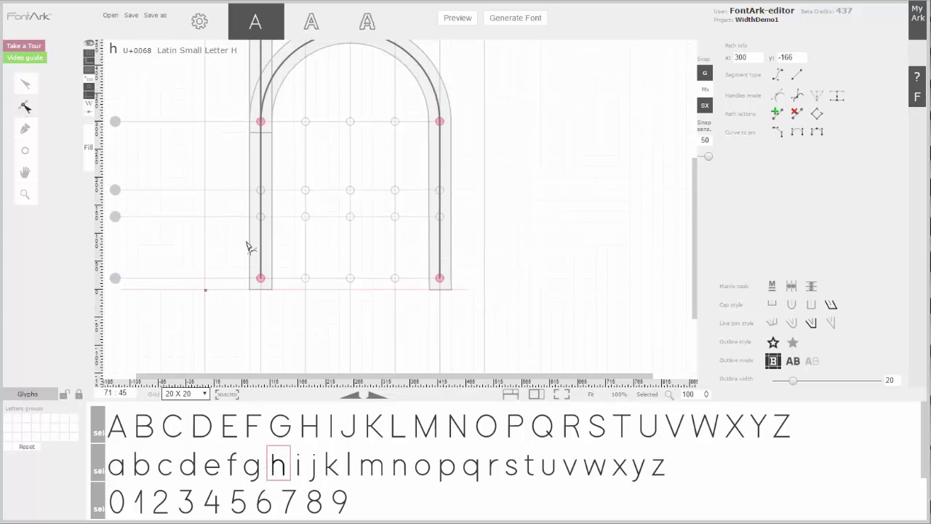
{"action": "scroll", "coordinate": [251, 303], "scroll_direction": "down", "scroll_amount": 3}
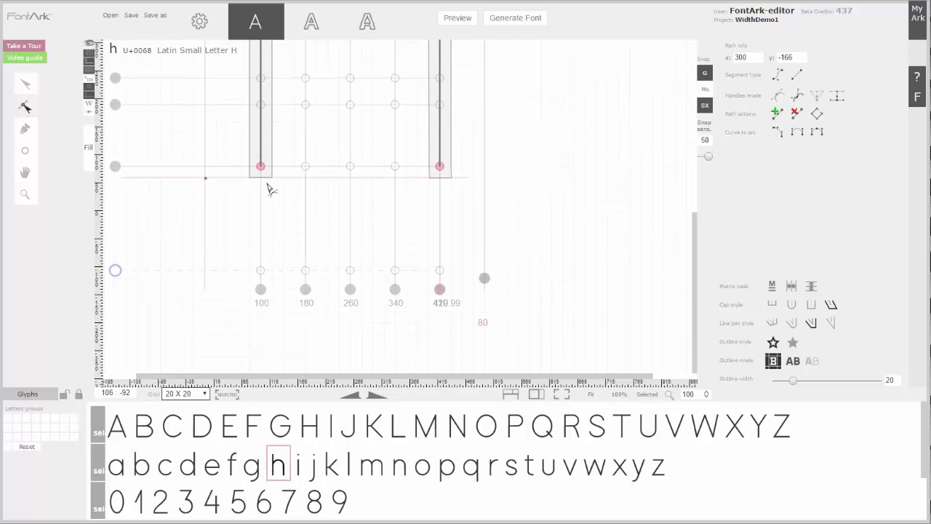
{"action": "left_click", "coordinate": [304, 476]}
{"action": "left_click", "coordinate": [283, 290]}
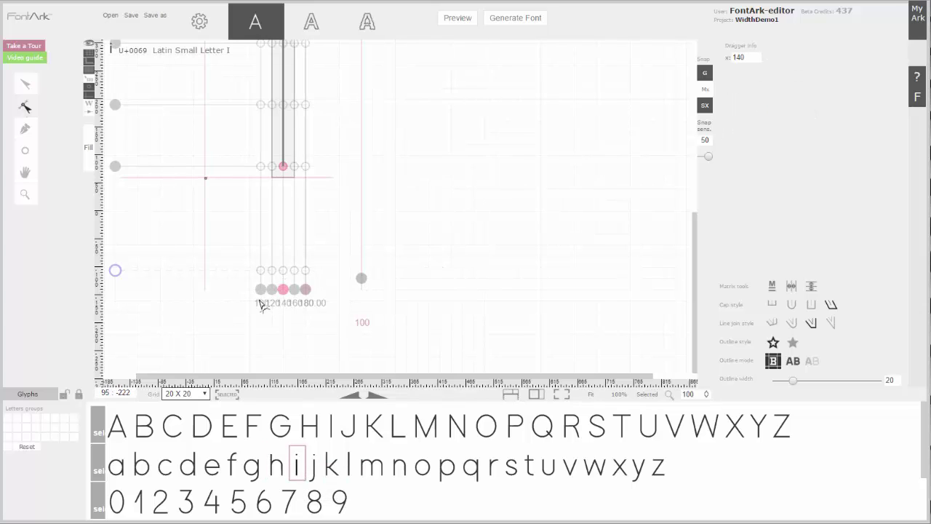
{"action": "mouse_move", "coordinate": [258, 288]}
{"action": "left_mouse_down"}
{"action": "mouse_move", "coordinate": [242, 289]}
{"action": "mouse_move", "coordinate": [251, 290]}
{"action": "left_mouse_up"}
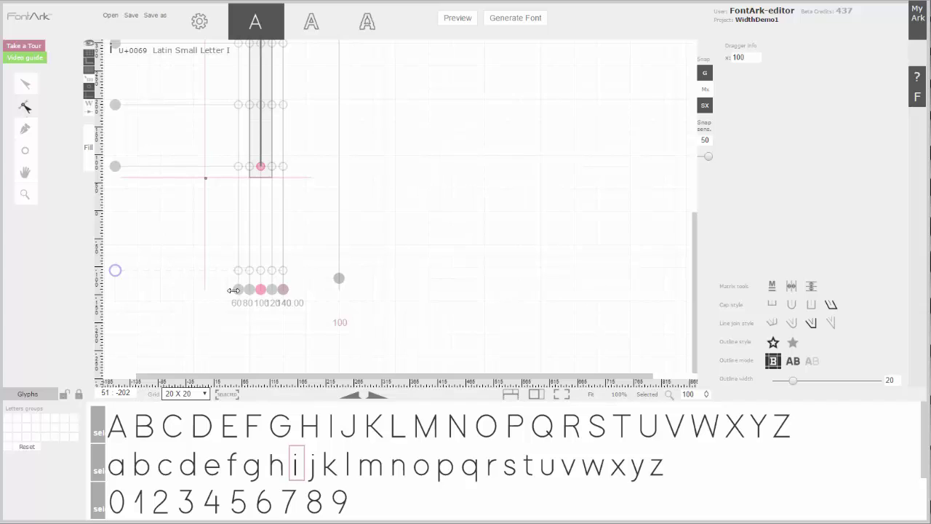
- Set lowercase i's right-side spacing to 60 and match lowercase l's matrix to it
{"action": "left_click_drag", "start_coordinate": [333, 281], "coordinate": [315, 277]}
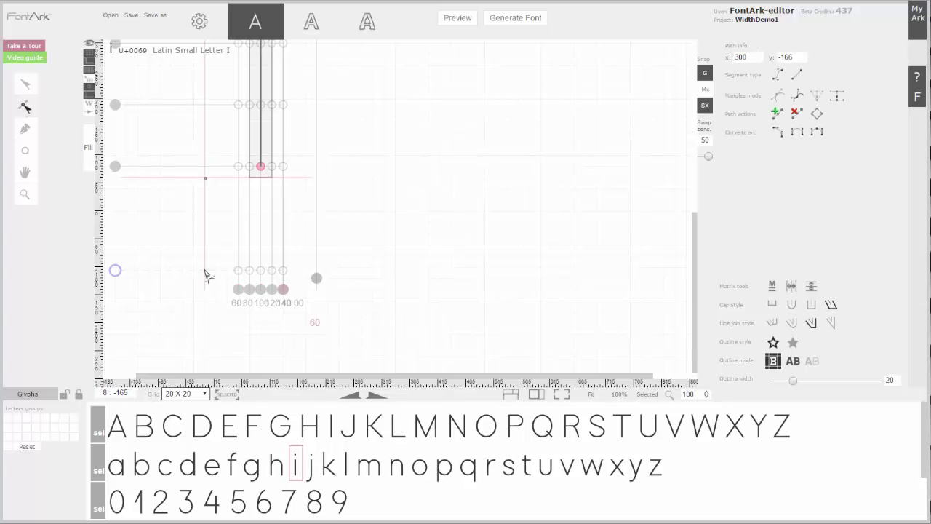
{"action": "left_click", "coordinate": [345, 458]}
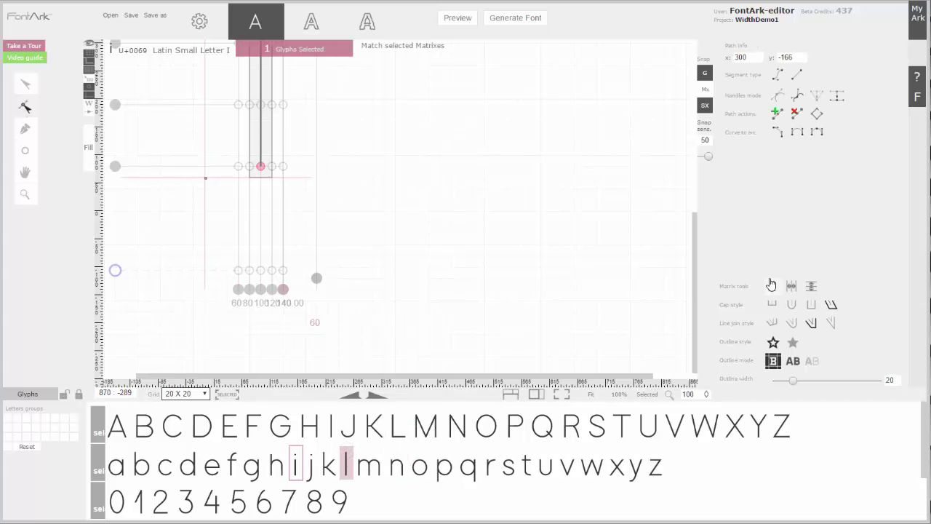
{"action": "left_click", "coordinate": [346, 460]}
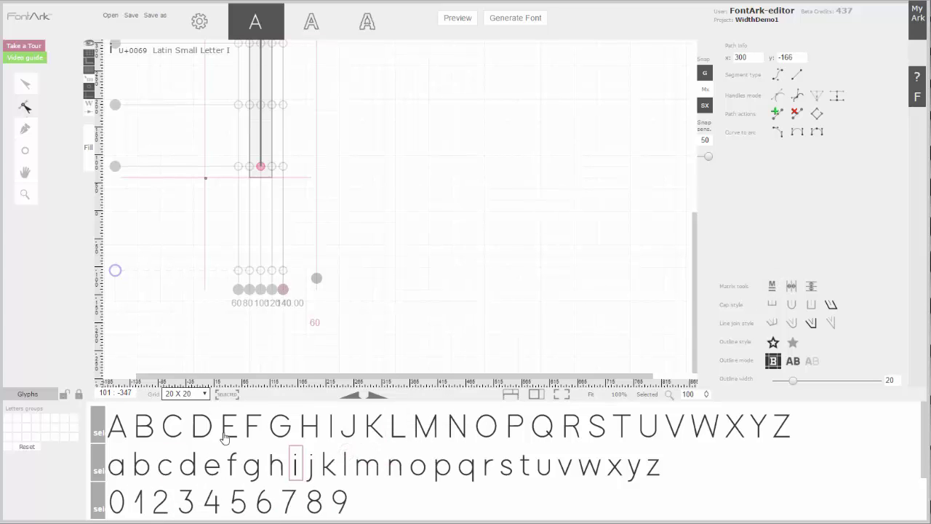
- Try a right-side spacing of 40 on lowercase c and restore it to 60
{"action": "double_click", "coordinate": [167, 464]}
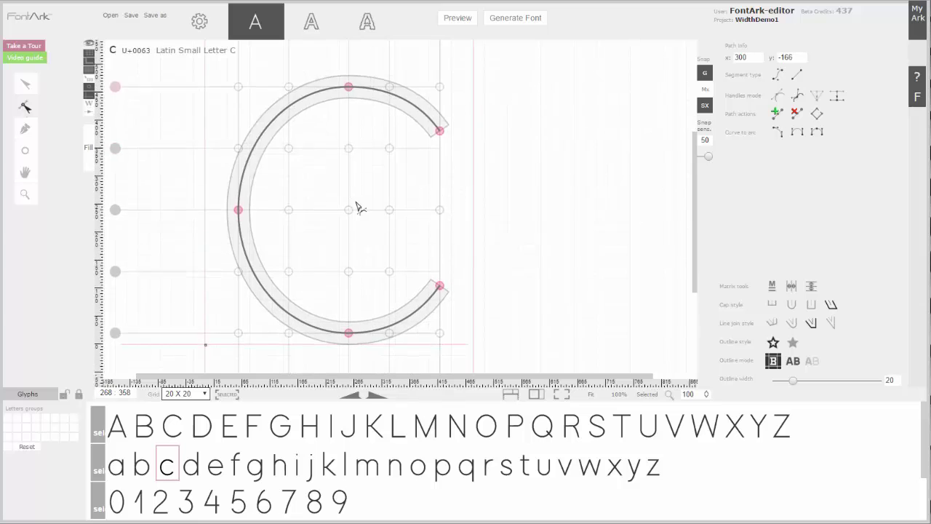
{"action": "scroll", "coordinate": [356, 207], "scroll_direction": "down", "scroll_amount": 3}
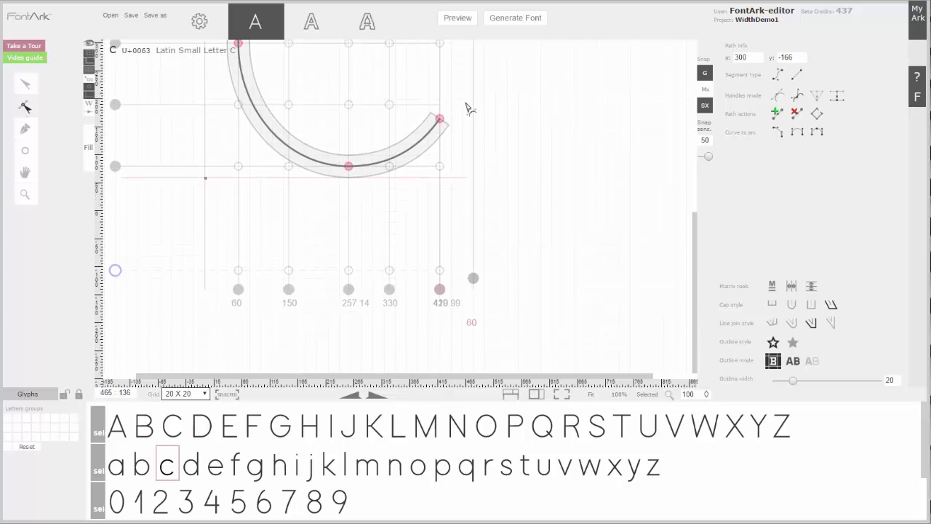
{"action": "scroll", "coordinate": [469, 109], "scroll_direction": "up", "scroll_amount": 2}
{"action": "scroll", "coordinate": [462, 175], "scroll_direction": "down", "scroll_amount": 2}
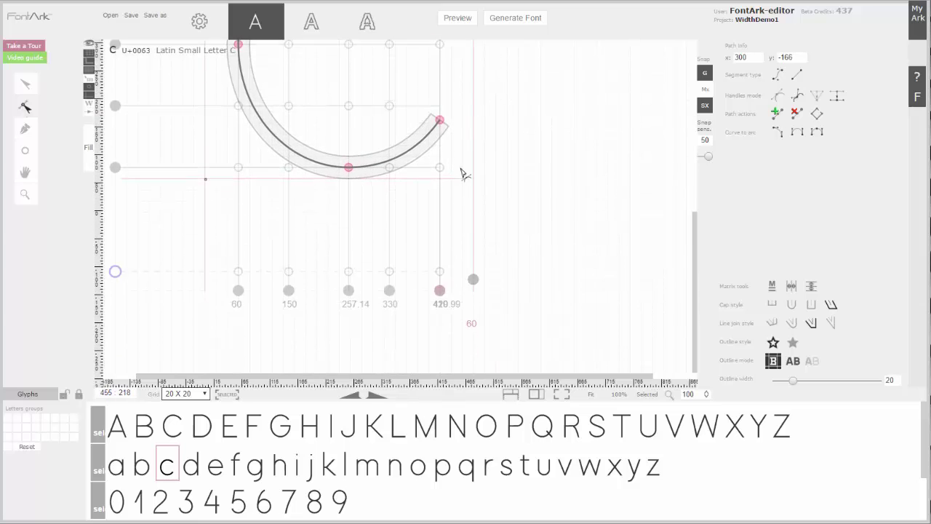
{"action": "left_click_drag", "start_coordinate": [470, 278], "coordinate": [464, 279]}
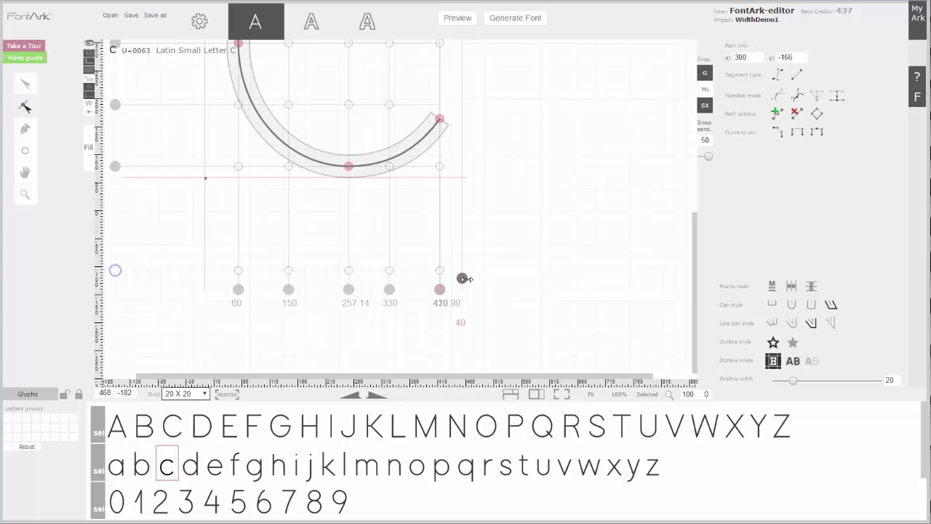
{"action": "scroll", "coordinate": [468, 218], "scroll_direction": "up", "scroll_amount": 4}
{"action": "scroll", "coordinate": [407, 232], "scroll_direction": "down", "scroll_amount": 4}
{"action": "left_click_drag", "start_coordinate": [460, 277], "coordinate": [473, 278]}
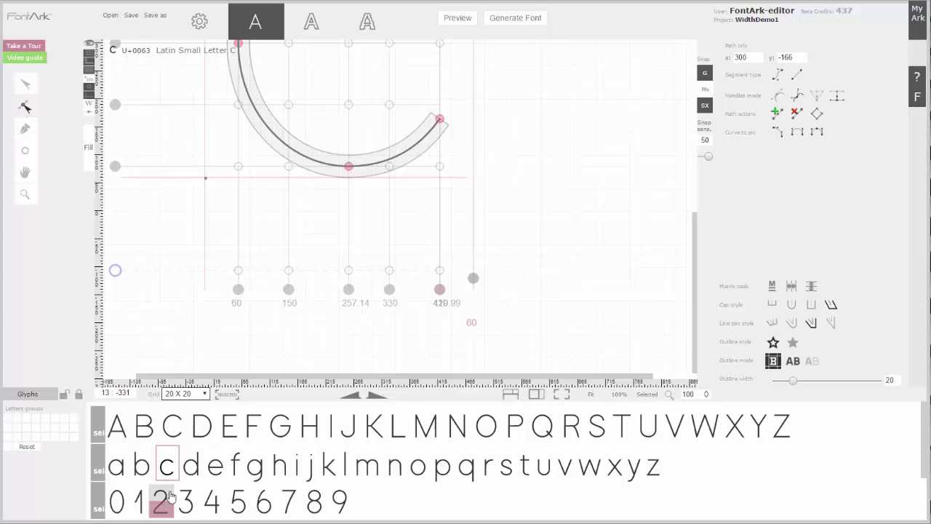
- Preview the Basic Latin sample text at a font size of 82 px
{"action": "left_click", "coordinate": [451, 27]}
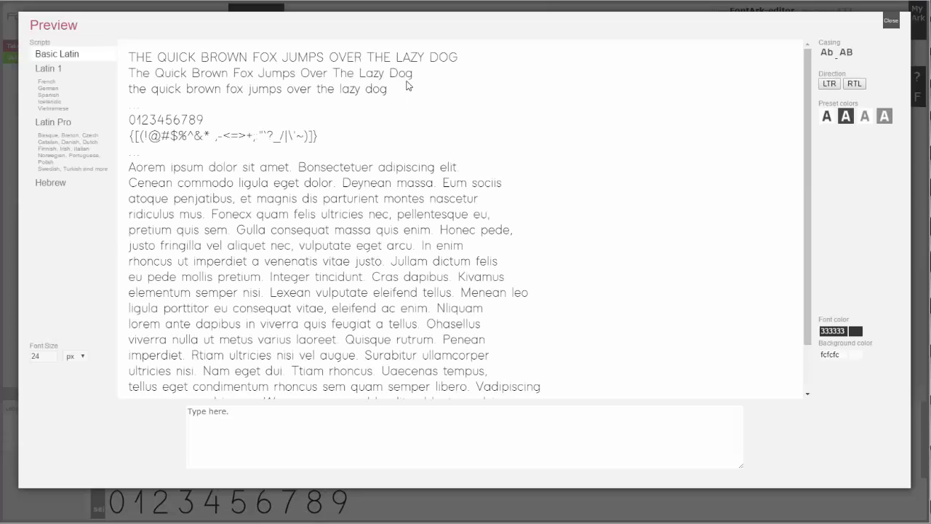
{"action": "double_click", "coordinate": [42, 356]}
{"action": "type", "text": "82"}
- Examine the lowercase letter spacing throughout the enlarged sample paragraphs
{"action": "scroll", "coordinate": [363, 283], "scroll_direction": "down", "scroll_amount": 2}
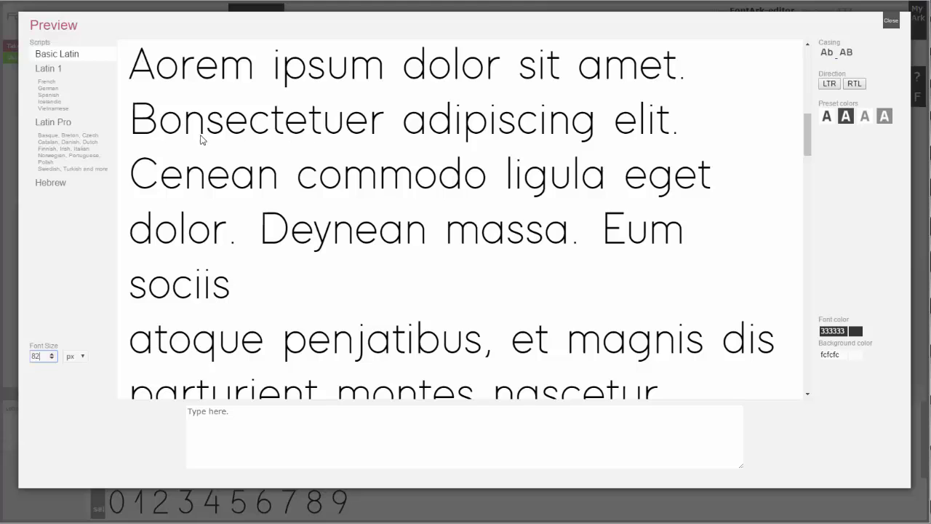
{"action": "scroll", "coordinate": [397, 258], "scroll_direction": "down", "scroll_amount": 2}
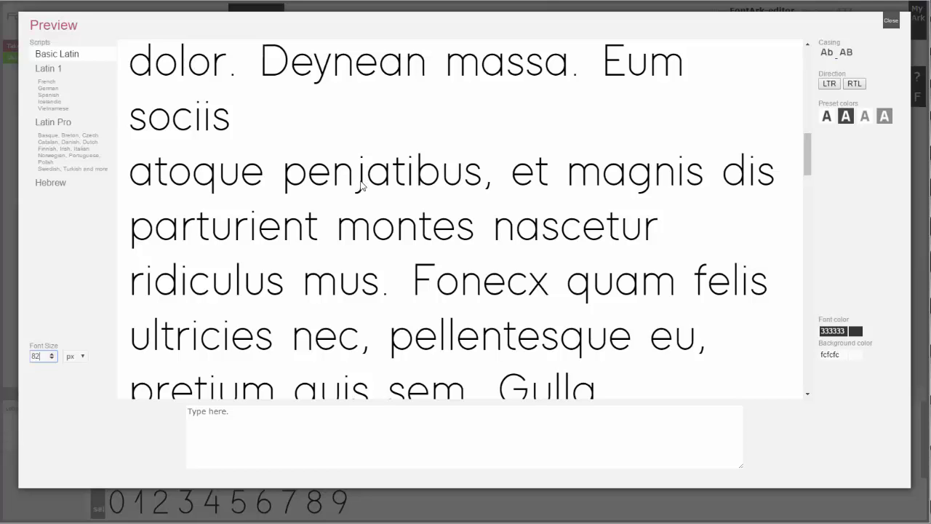
{"action": "scroll", "coordinate": [358, 178], "scroll_direction": "down", "scroll_amount": 2}
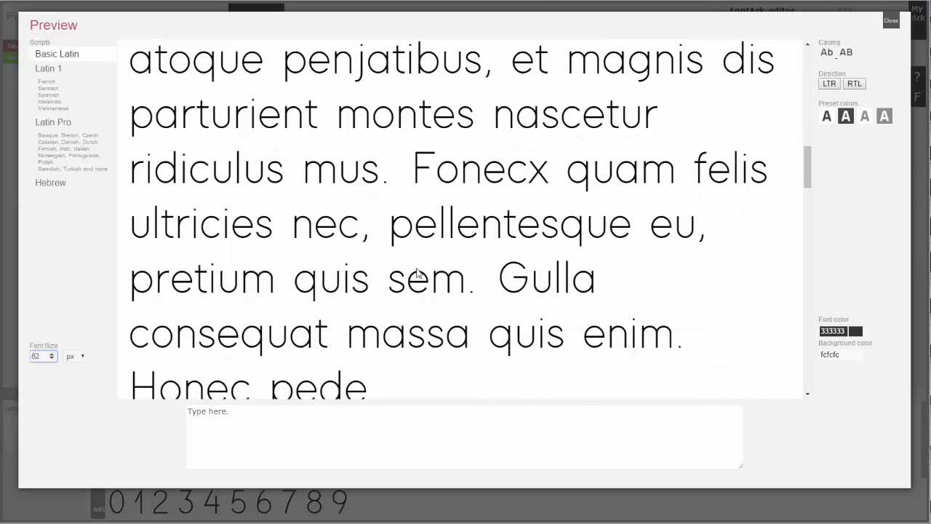
{"action": "scroll", "coordinate": [344, 221], "scroll_direction": "down", "scroll_amount": 3}
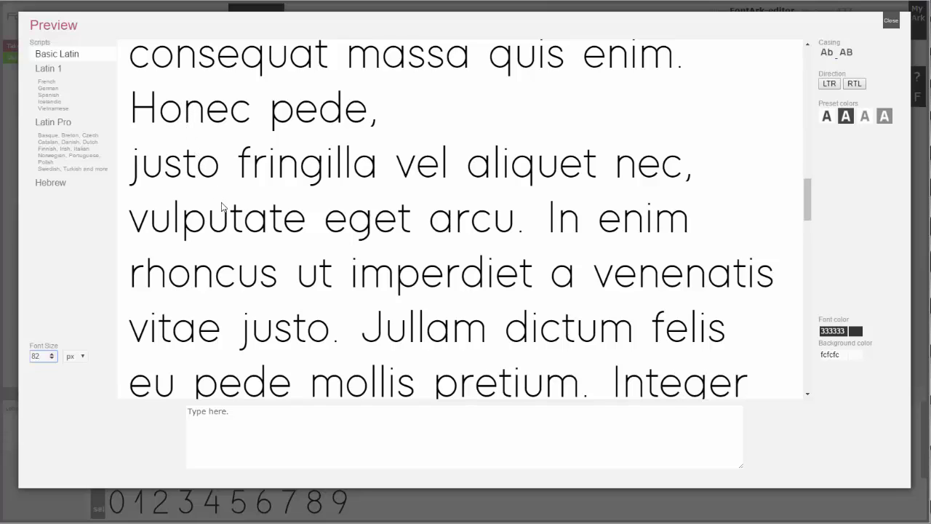
{"action": "scroll", "coordinate": [447, 266], "scroll_direction": "down", "scroll_amount": 3}
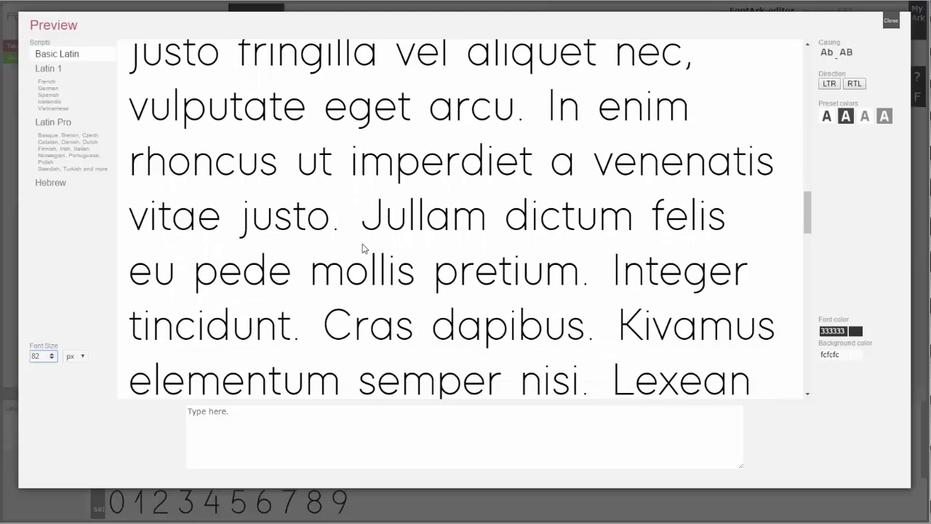
{"action": "scroll", "coordinate": [363, 248], "scroll_direction": "down", "scroll_amount": 5}
{"action": "scroll", "coordinate": [380, 289], "scroll_direction": "down", "scroll_amount": 3}
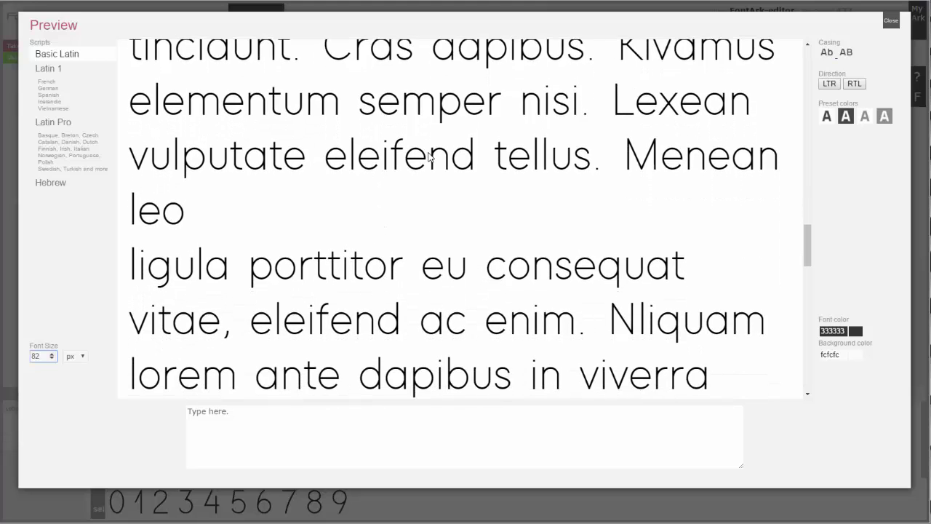
{"action": "scroll", "coordinate": [483, 277], "scroll_direction": "down", "scroll_amount": 4}
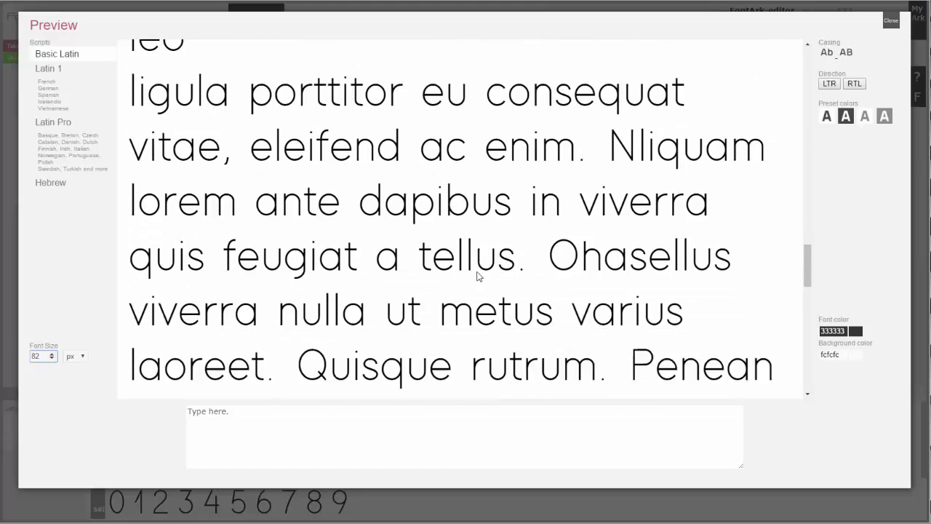